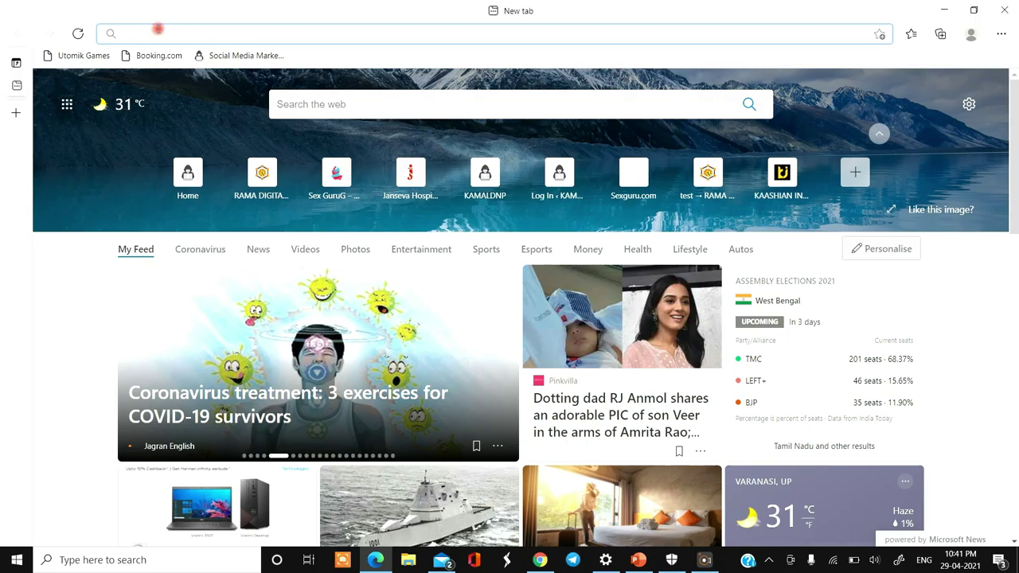
# Load kamaldnp.com and open Registration > Instructor Registration
pyautogui.write('kamaldnp.com')
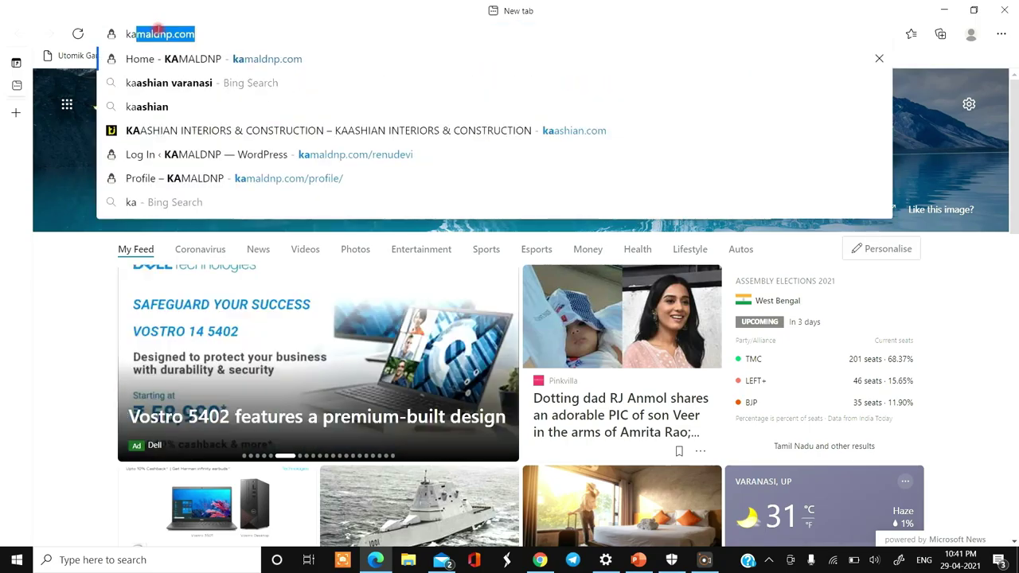
pyautogui.press('Right')
pyautogui.press('Return')
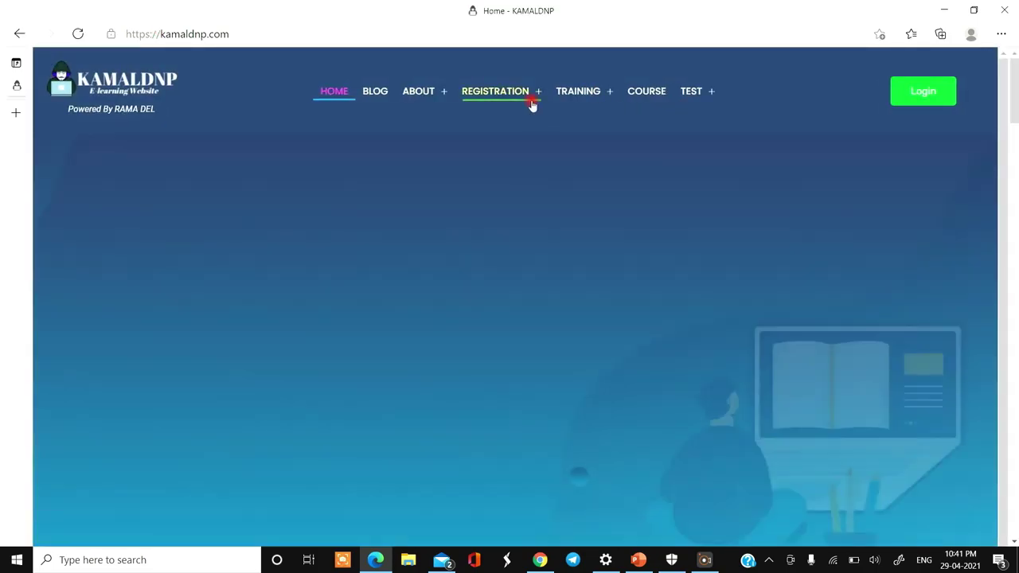
pyautogui.moveTo(516, 92)
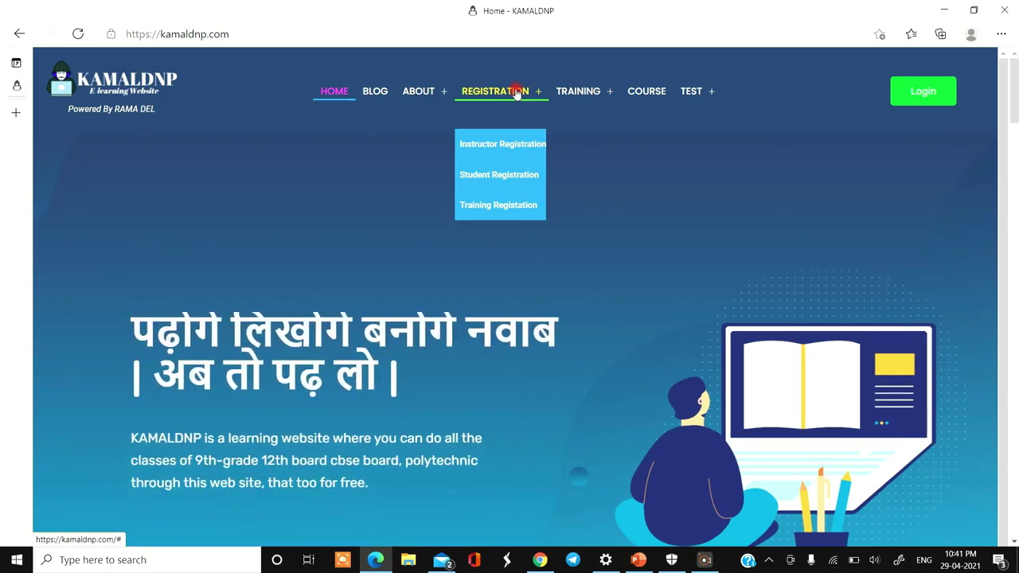
pyautogui.click(505, 142)
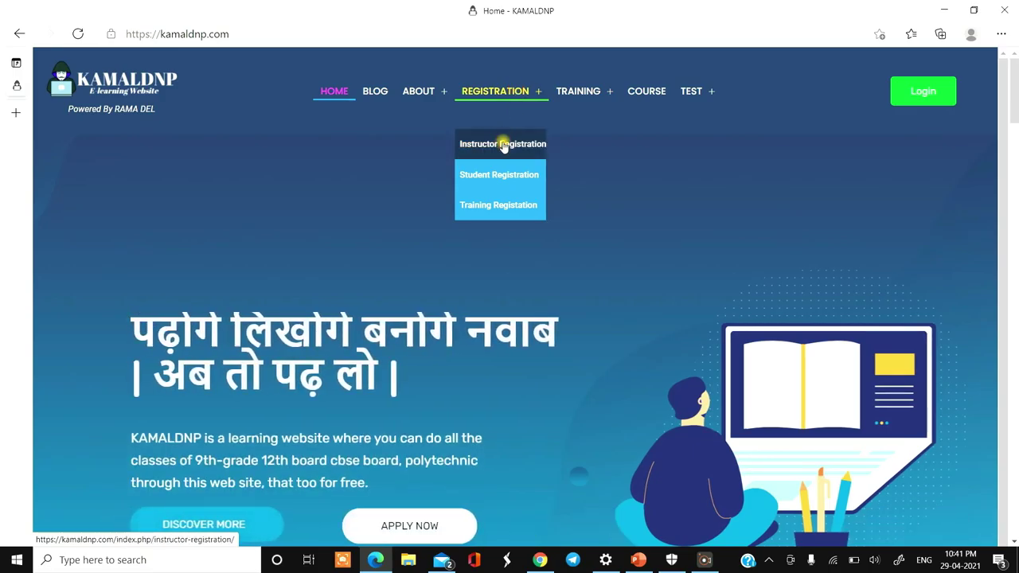
pyautogui.click(503, 144)
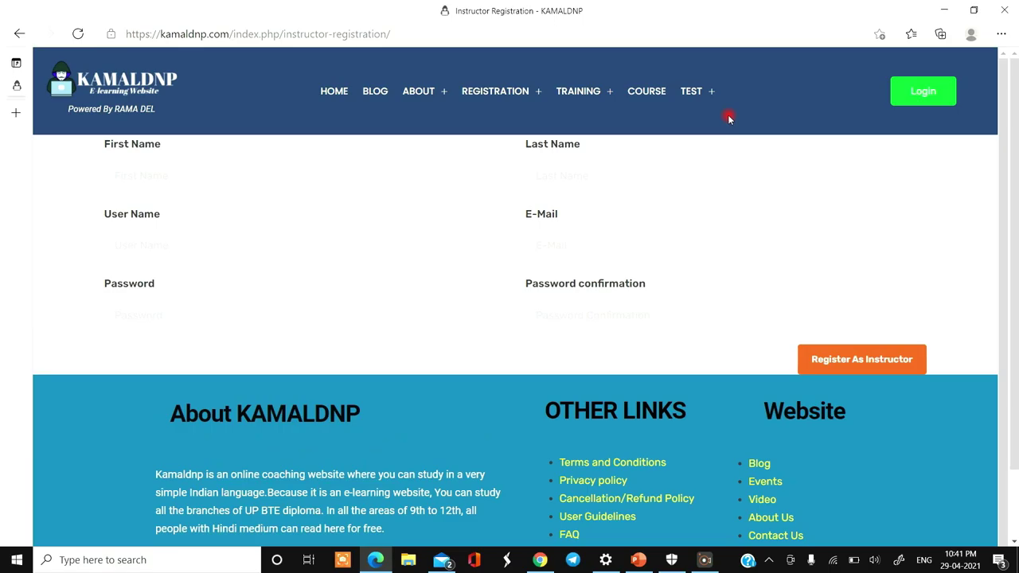
pyautogui.click(325, 172)
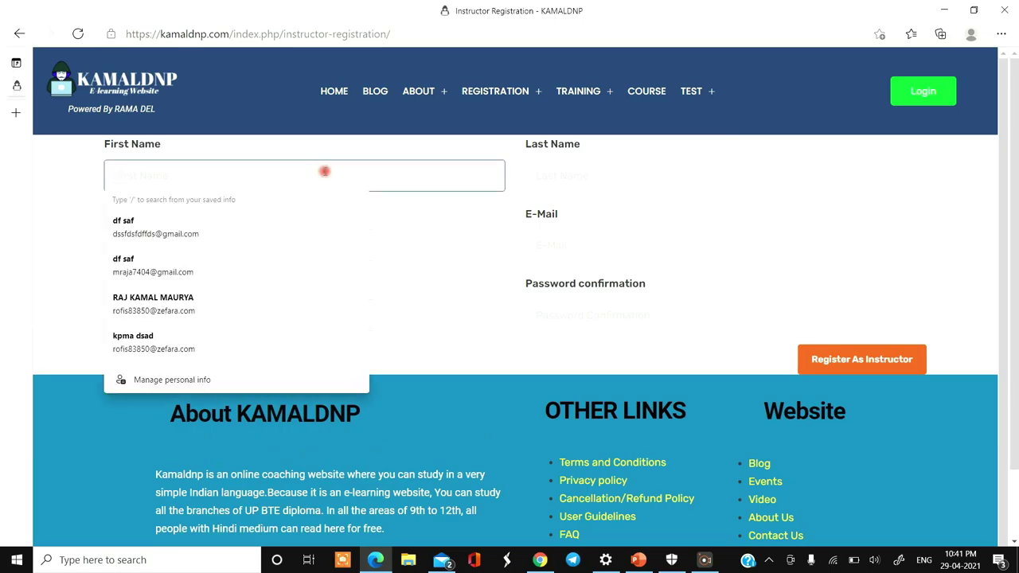
# Enter the instructor's first name, last name, user name and saved e-mail address
pyautogui.write('r')
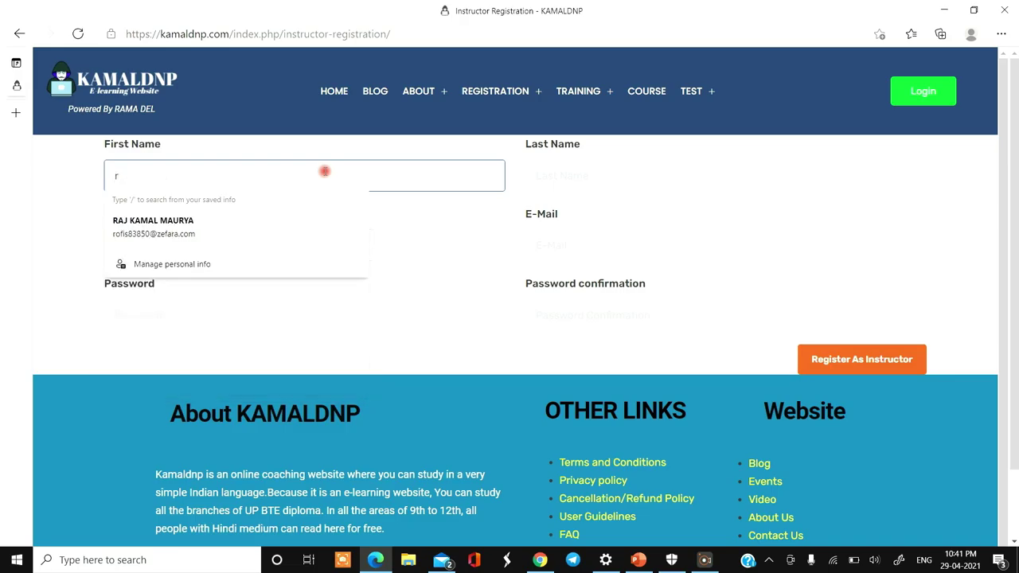
pyautogui.write('aj')
pyautogui.press('Tab')
pyautogui.write('kamal')
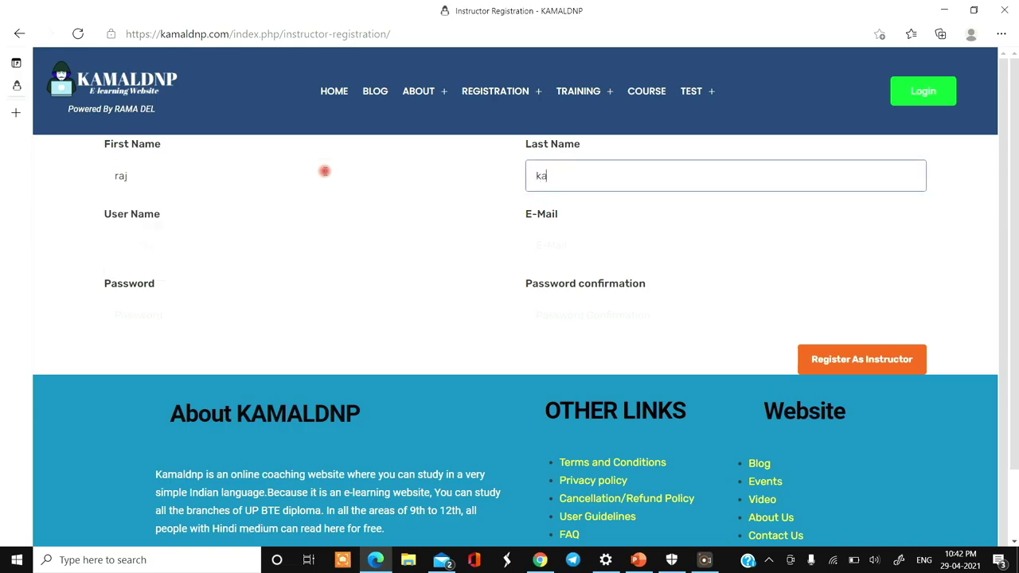
pyautogui.click(195, 247)
pyautogui.click(195, 248)
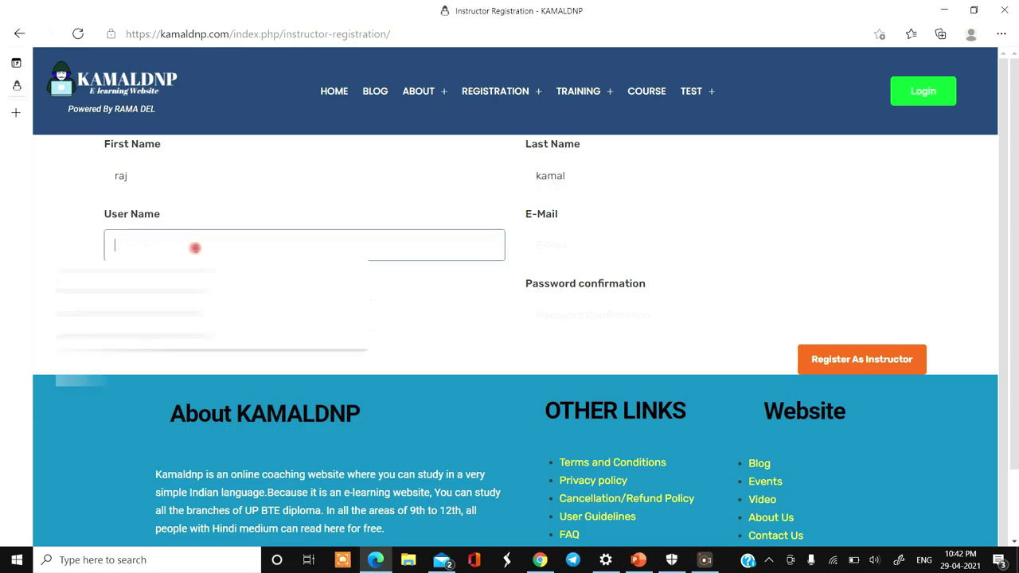
pyautogui.write('kamalji')
pyautogui.click(567, 243)
pyautogui.click(567, 241)
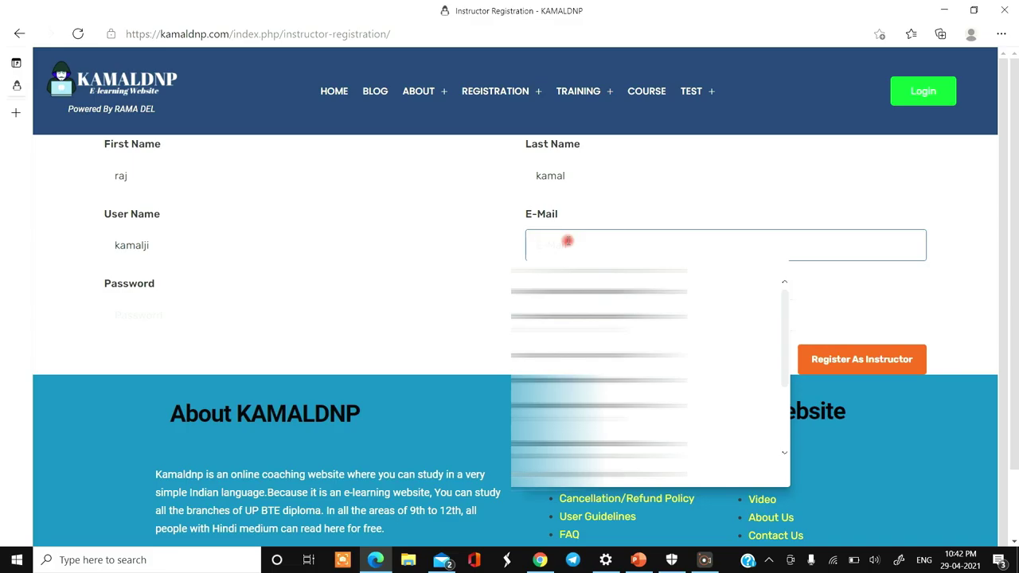
pyautogui.write('raj')
pyautogui.click(565, 290)
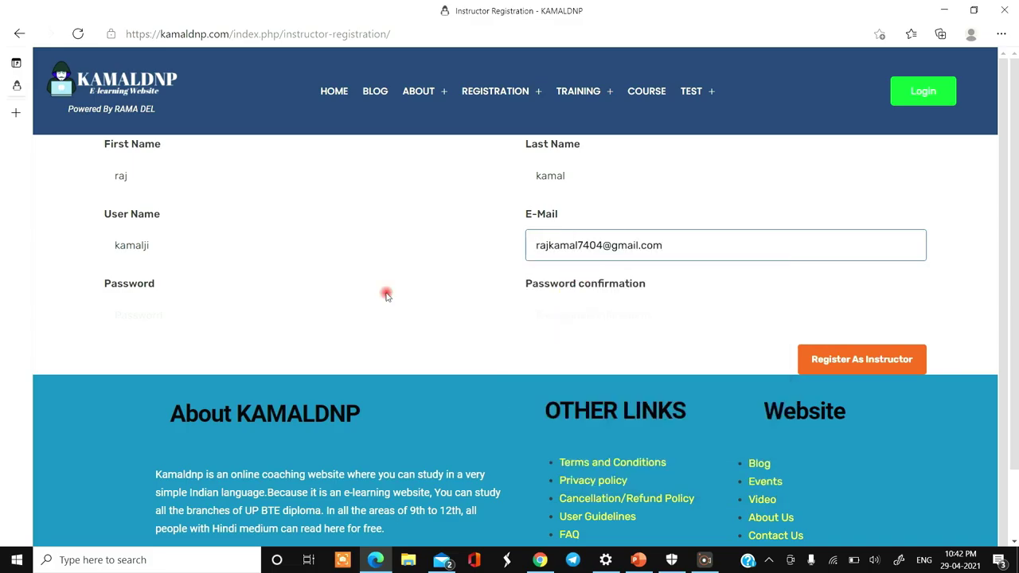
# Enter the account password and its confirmation, then submit Register As Instructor
pyautogui.click(241, 314)
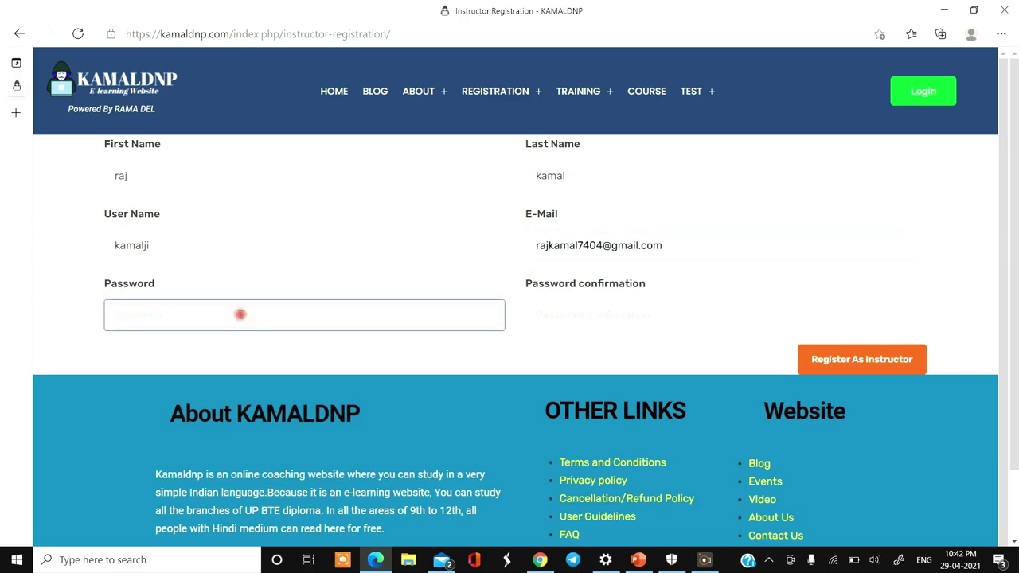
pyautogui.click(573, 325)
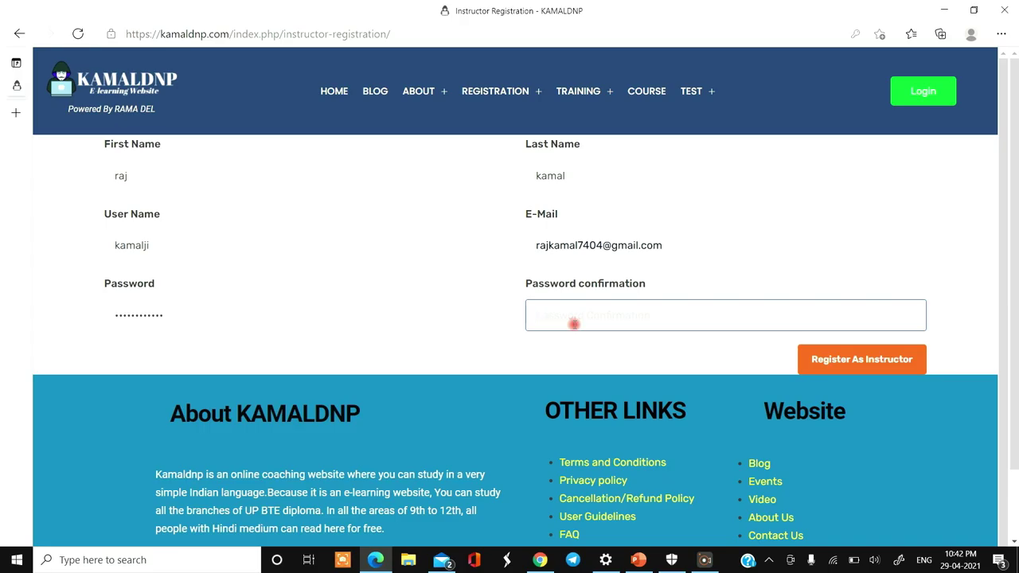
pyautogui.click(846, 361)
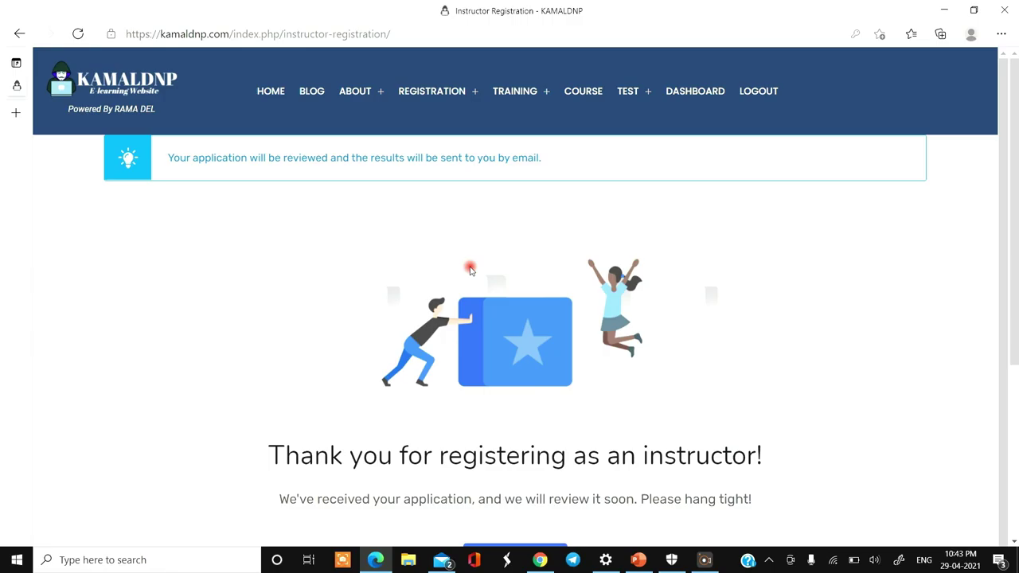
# Scroll down the thank-you page and use Go To Dashboard
pyautogui.scroll(-1, 470, 271)
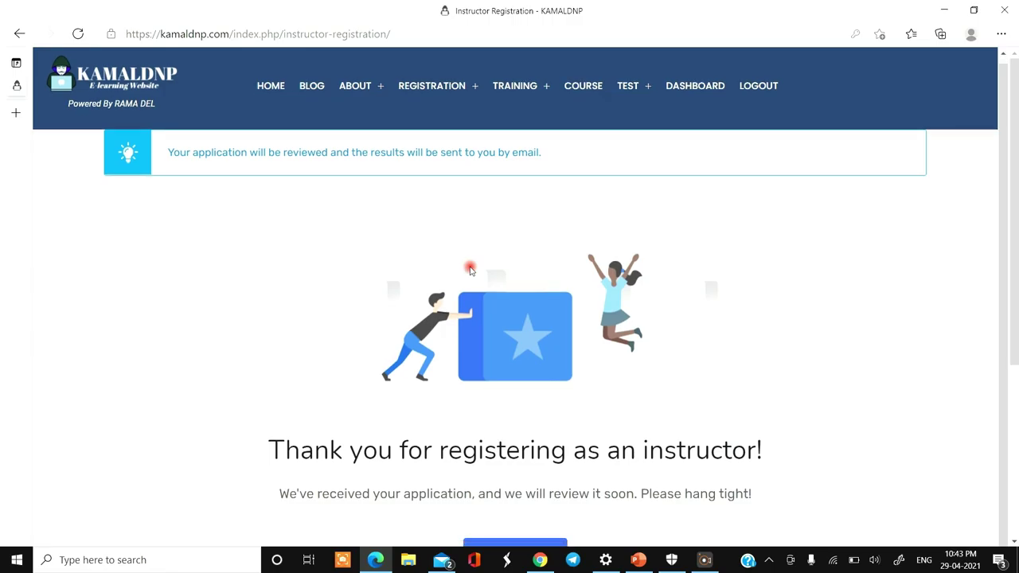
pyautogui.scroll(-3, 518, 493)
pyautogui.click(508, 318)
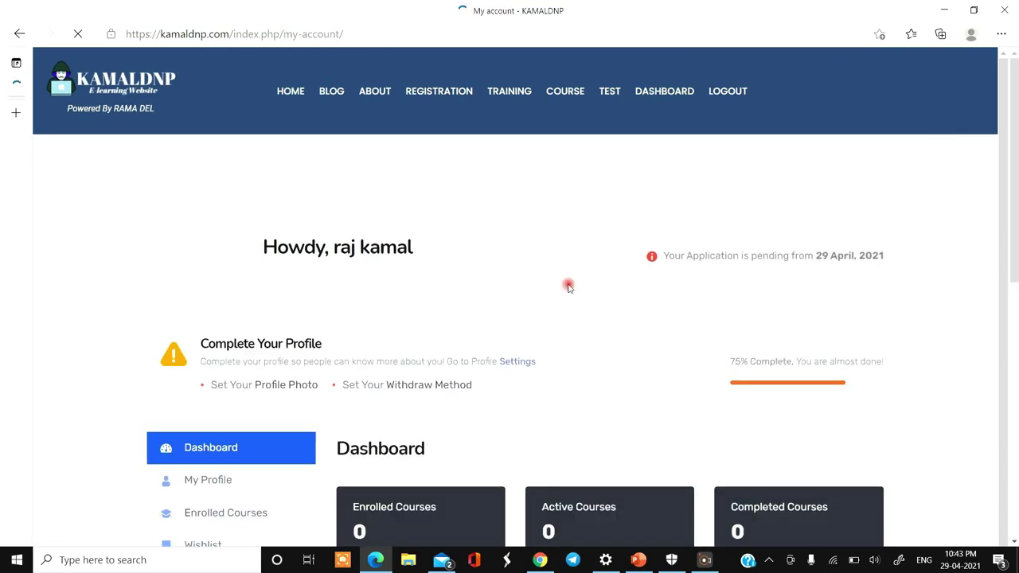
# Reload the My account page twice, checking the still-pending instructor status
pyautogui.scroll(-4, 531, 309)
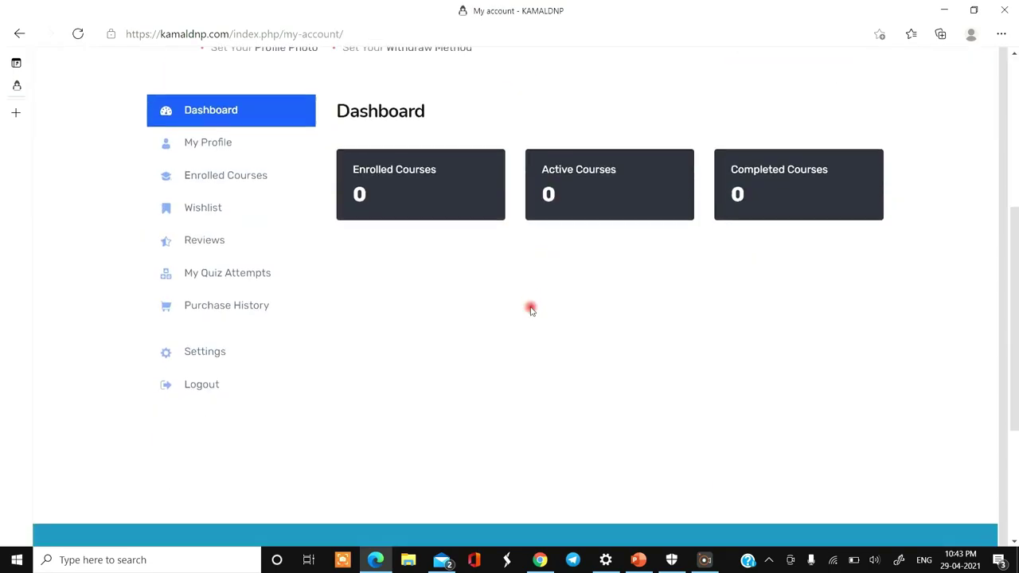
pyautogui.scroll(4, 425, 326)
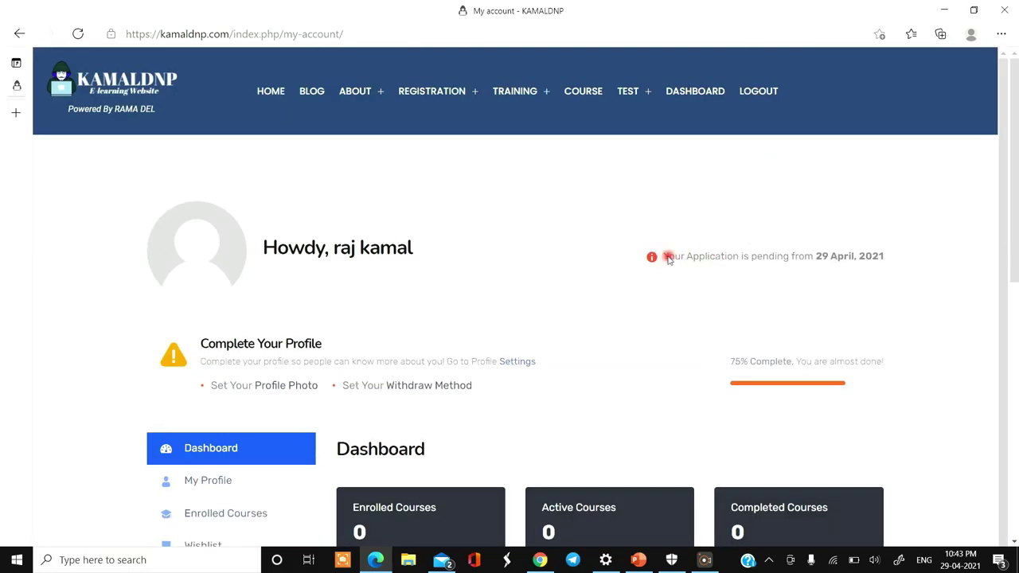
pyautogui.scroll(-1, 558, 312)
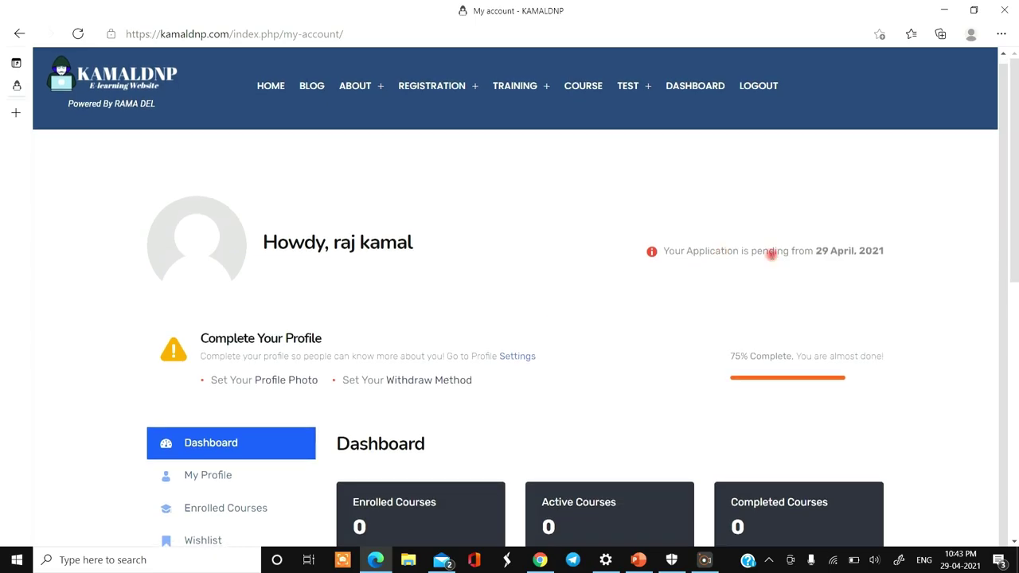
pyautogui.scroll(-1, 773, 261)
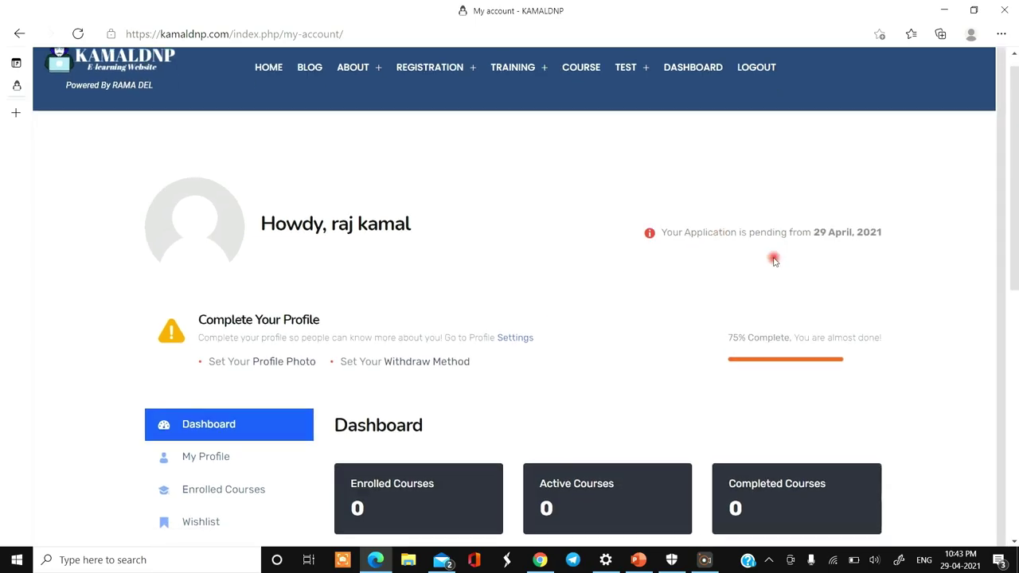
pyautogui.scroll(-3, 774, 261)
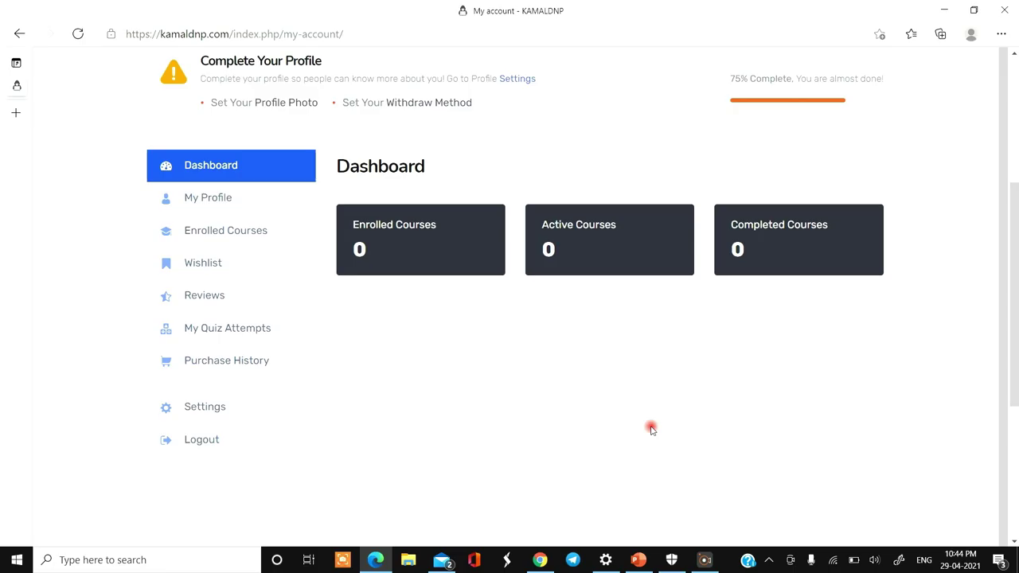
pyautogui.scroll(3, 495, 404)
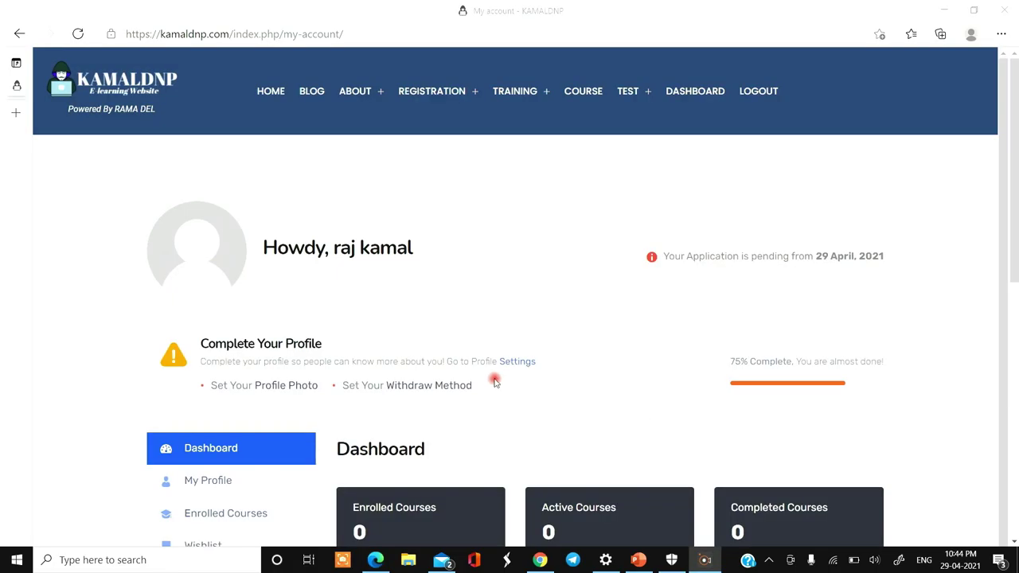
pyautogui.scroll(-5, 513, 286)
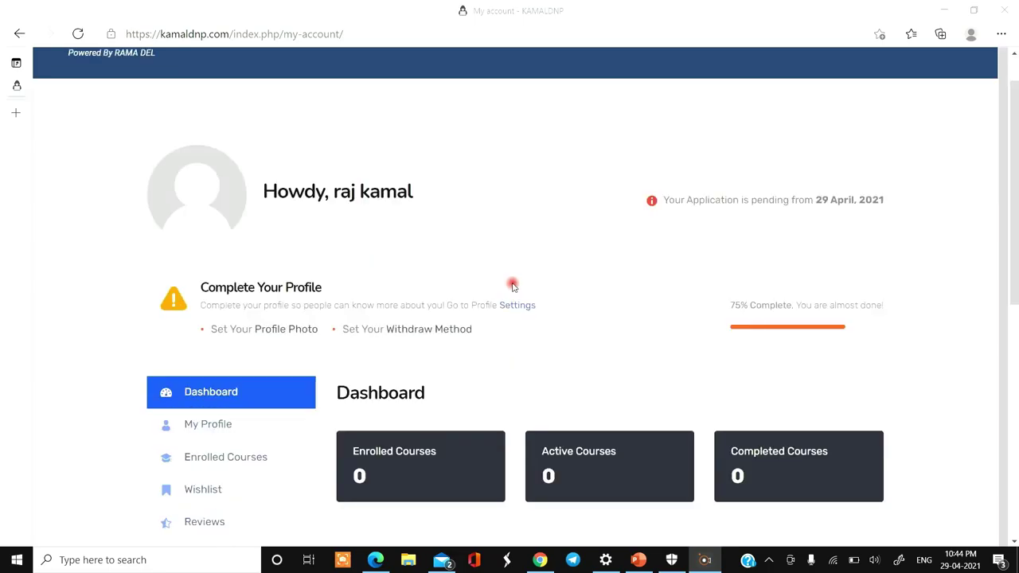
pyautogui.scroll(5, 513, 287)
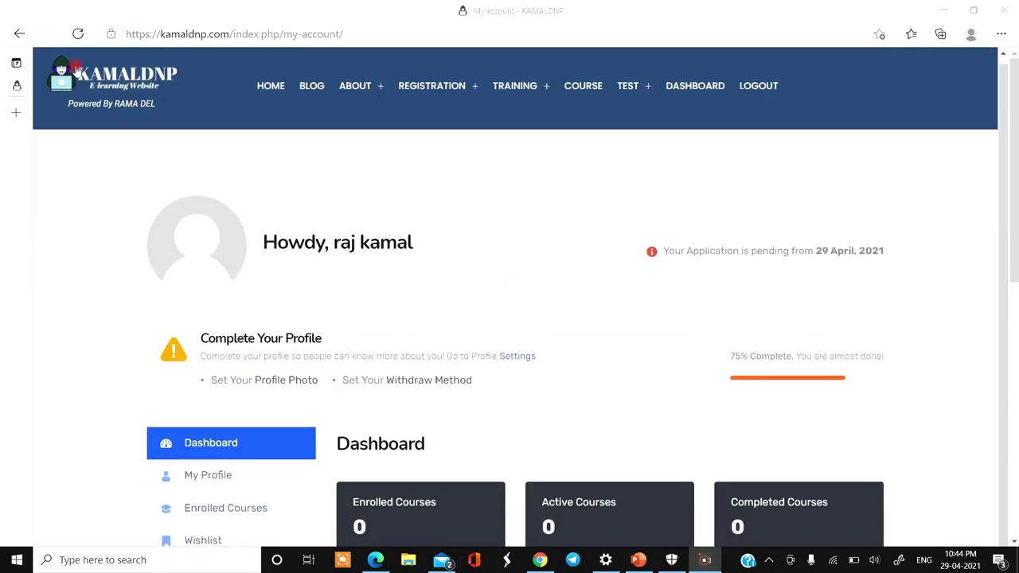
pyautogui.click(70, 36)
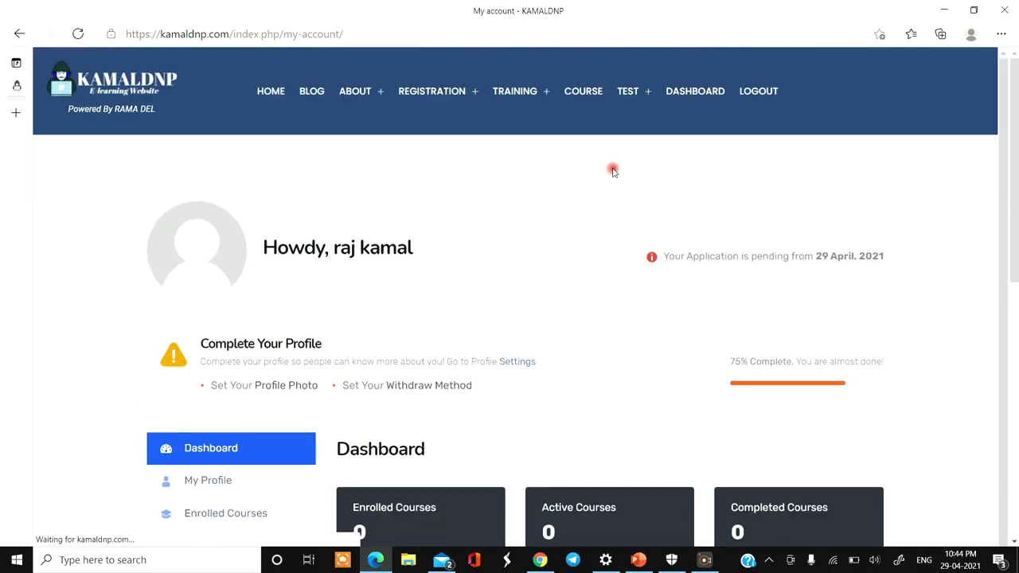
pyautogui.scroll(-5, 608, 266)
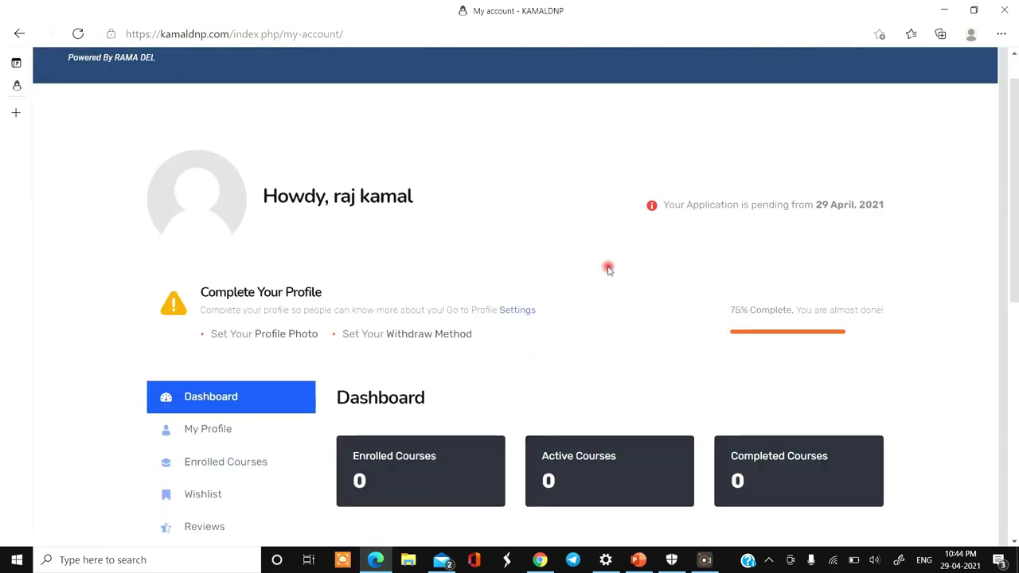
pyautogui.scroll(5, 608, 269)
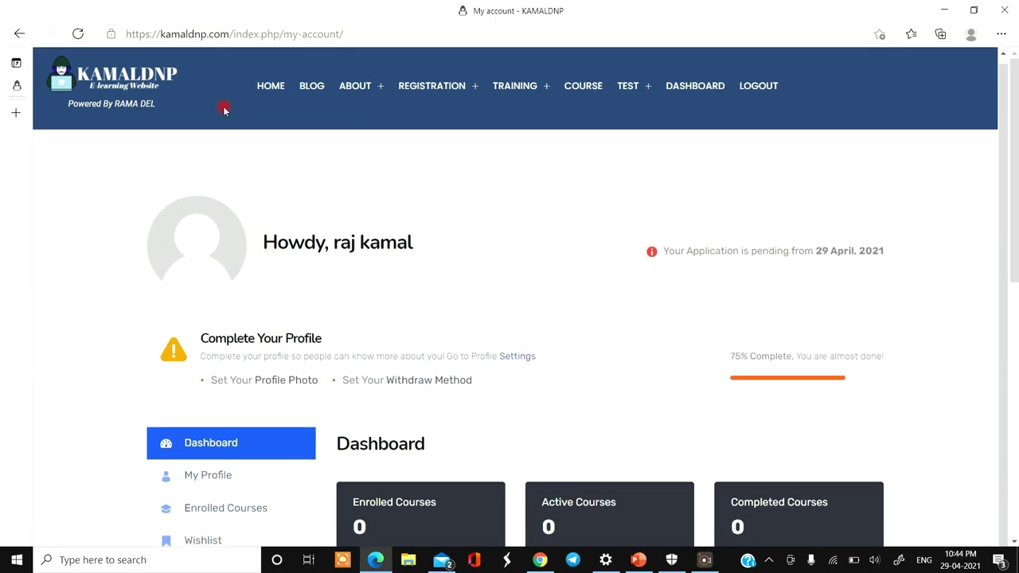
pyautogui.click(78, 35)
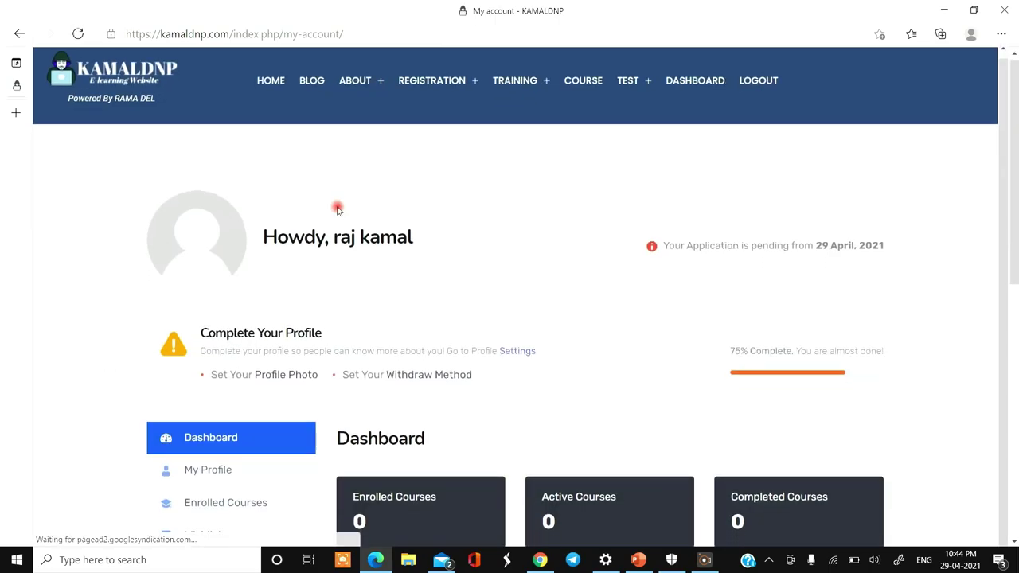
# Log out of the KAMALDNP account
pyautogui.scroll(-3, 337, 209)
pyautogui.scroll(-4, 338, 209)
pyautogui.scroll(3, 337, 208)
pyautogui.scroll(1, 337, 205)
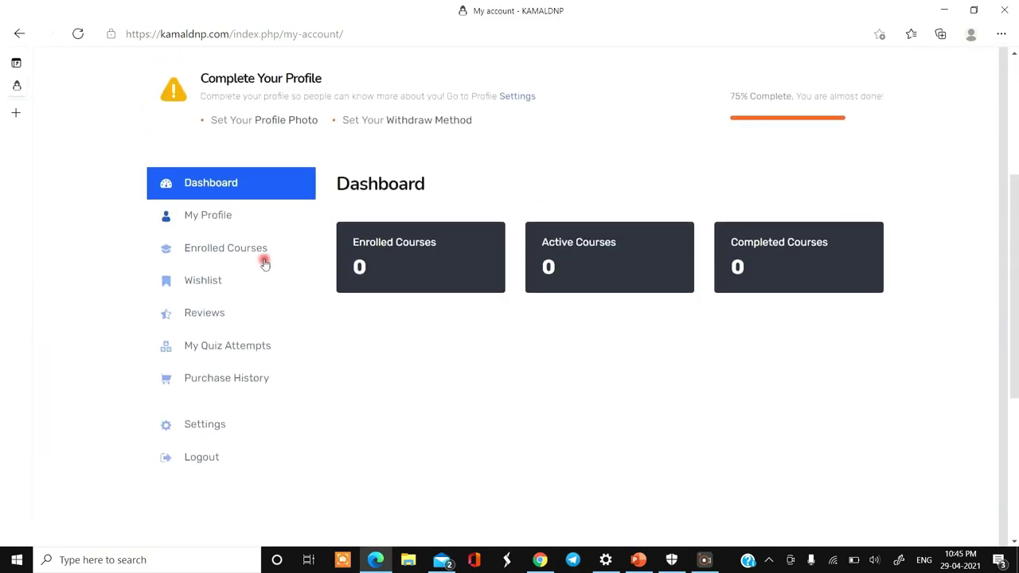
pyautogui.click(203, 459)
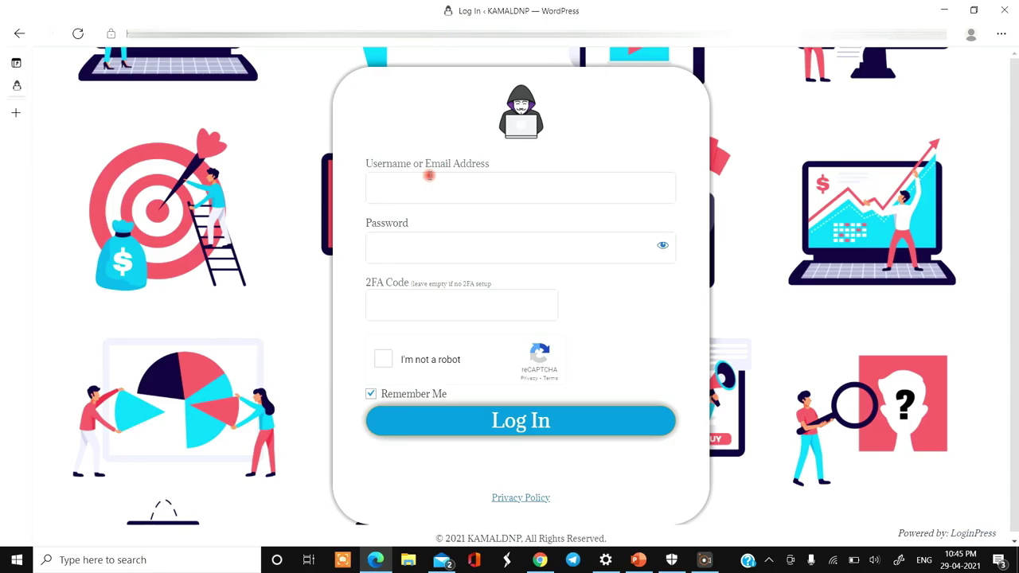
# Log back in with the username, password and robot check, then scroll the instructor dashboard
pyautogui.write('ka')
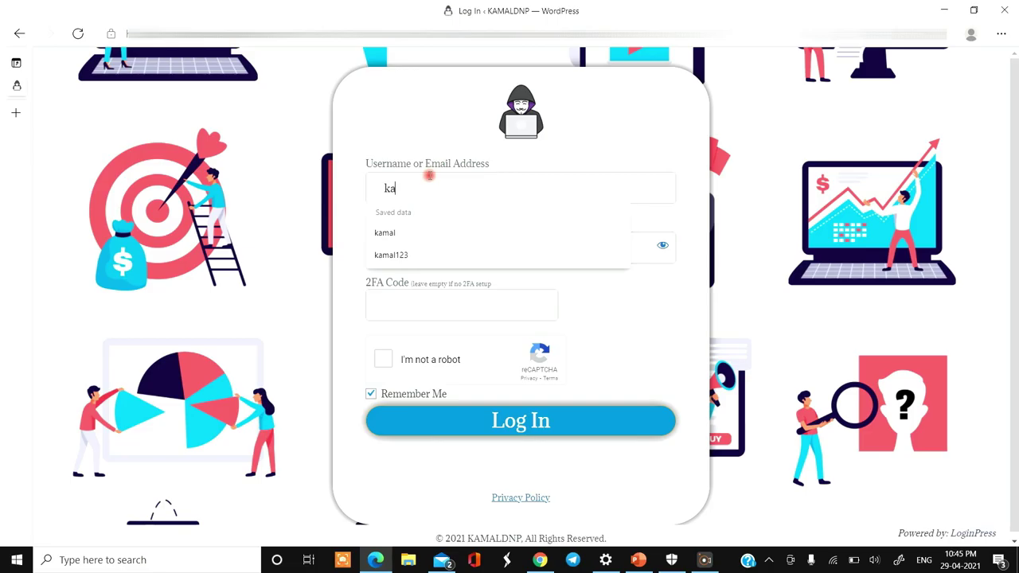
pyautogui.write('malji')
pyautogui.click(408, 246)
pyautogui.write('•••••')
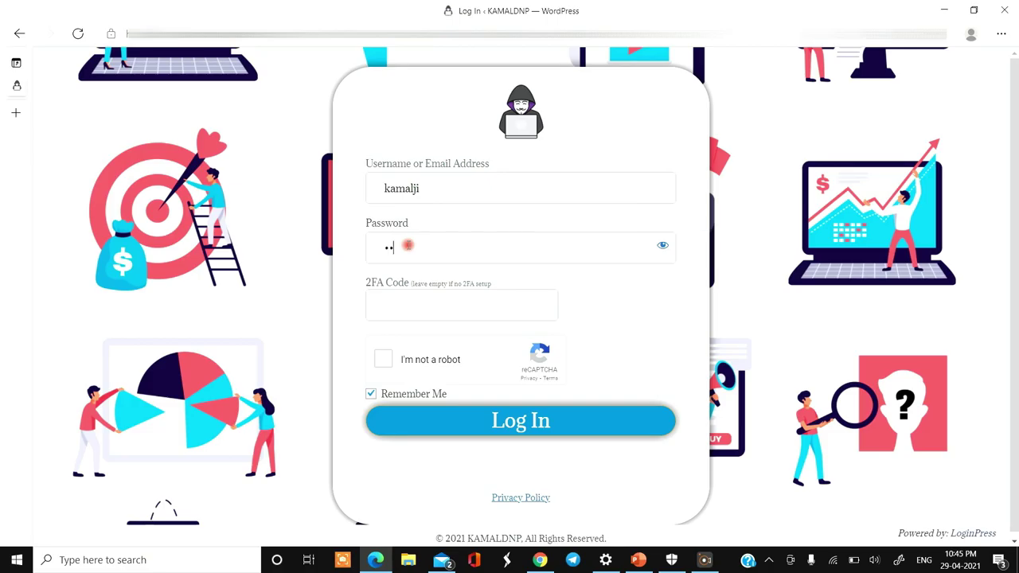
pyautogui.write('•••••••')
pyautogui.click(381, 359)
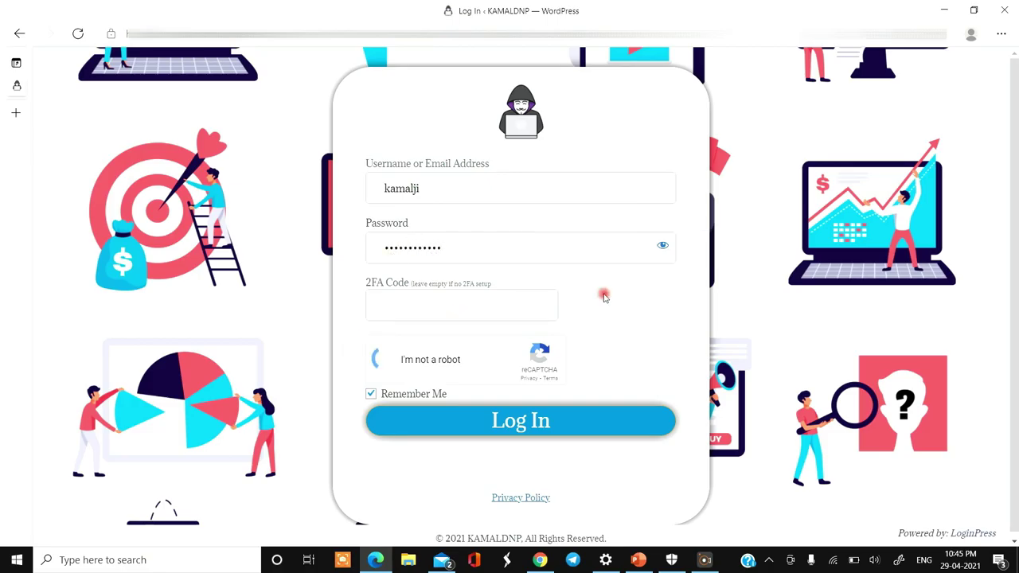
pyautogui.click(507, 422)
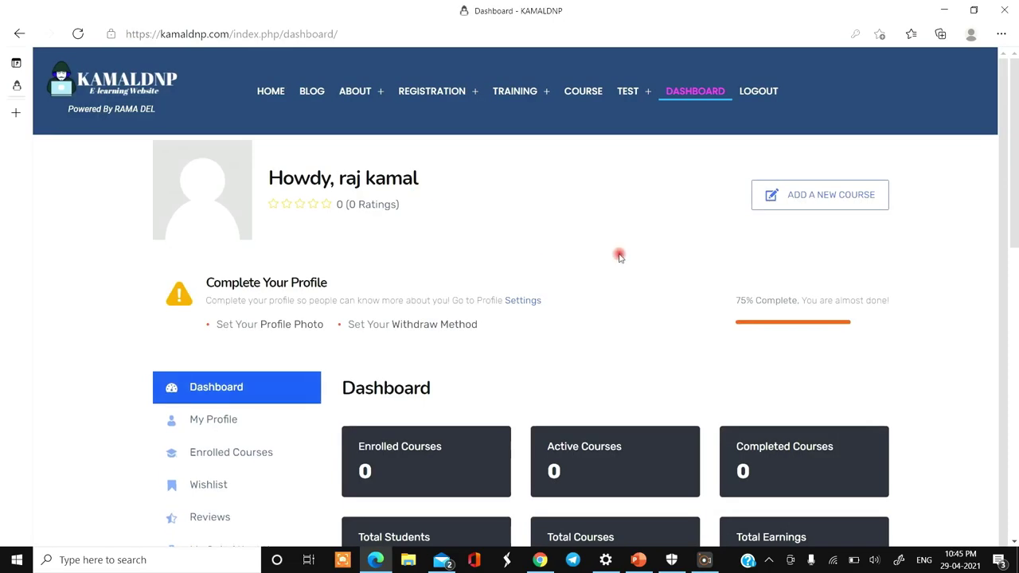
pyautogui.scroll(-5, 619, 255)
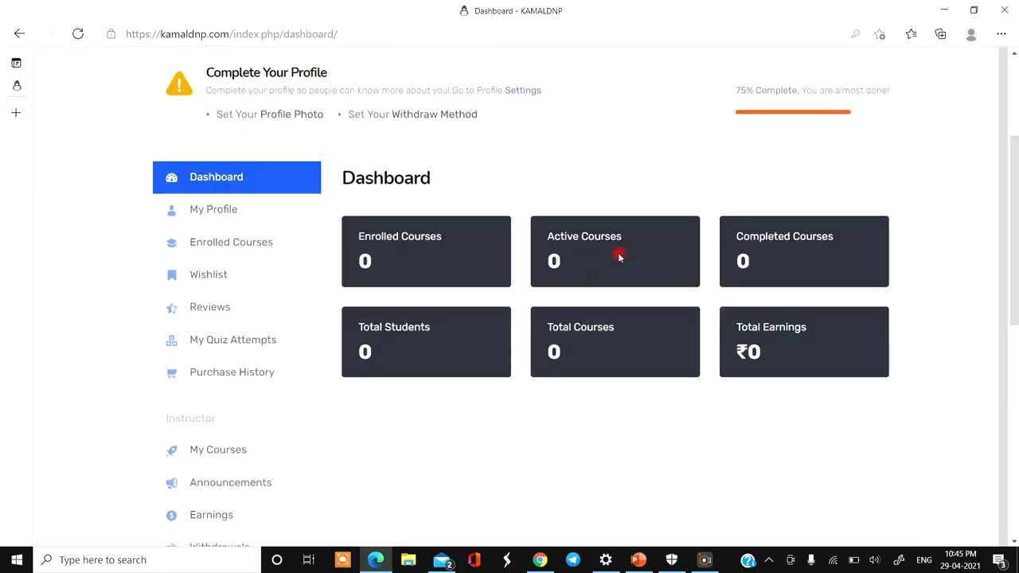
pyautogui.scroll(-1, 440, 310)
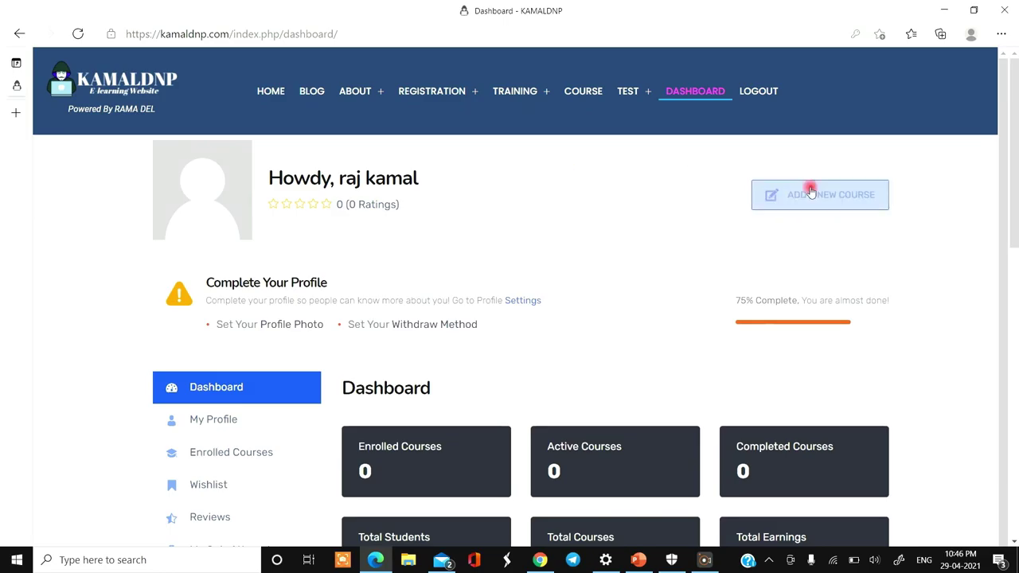
# Start a new course and erase its 'Auto Draft' title
pyautogui.click(804, 194)
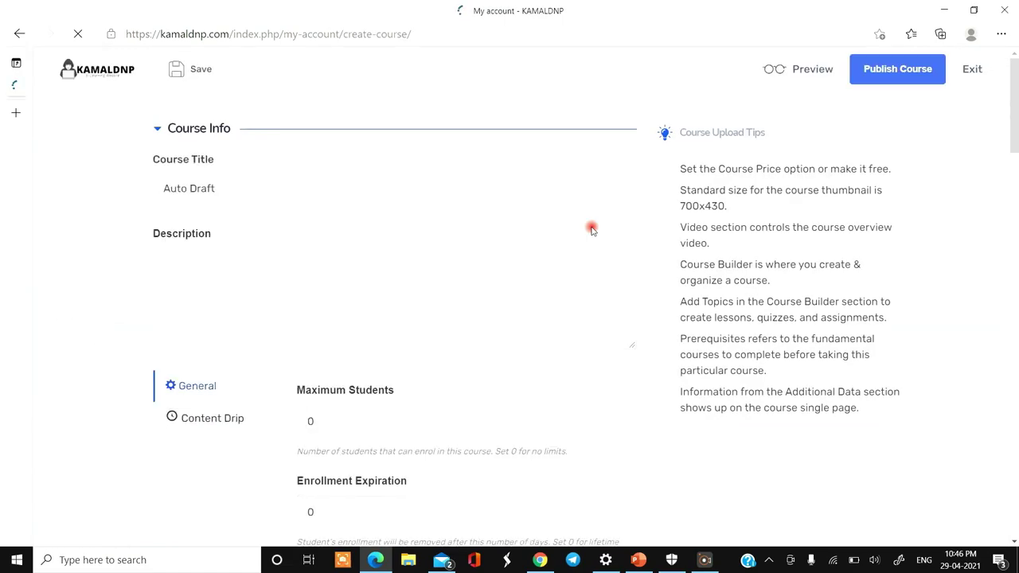
pyautogui.click(442, 195)
pyautogui.click(422, 186)
pyautogui.press('BackSpace')
pyautogui.press('BackSpace')
pyautogui.press('BackSpace')
pyautogui.press('BackSpace')
pyautogui.press('BackSpace')
pyautogui.press('BackSpace')
pyautogui.press('BackSpace')
pyautogui.press('BackSpace')
pyautogui.press('BackSpace')
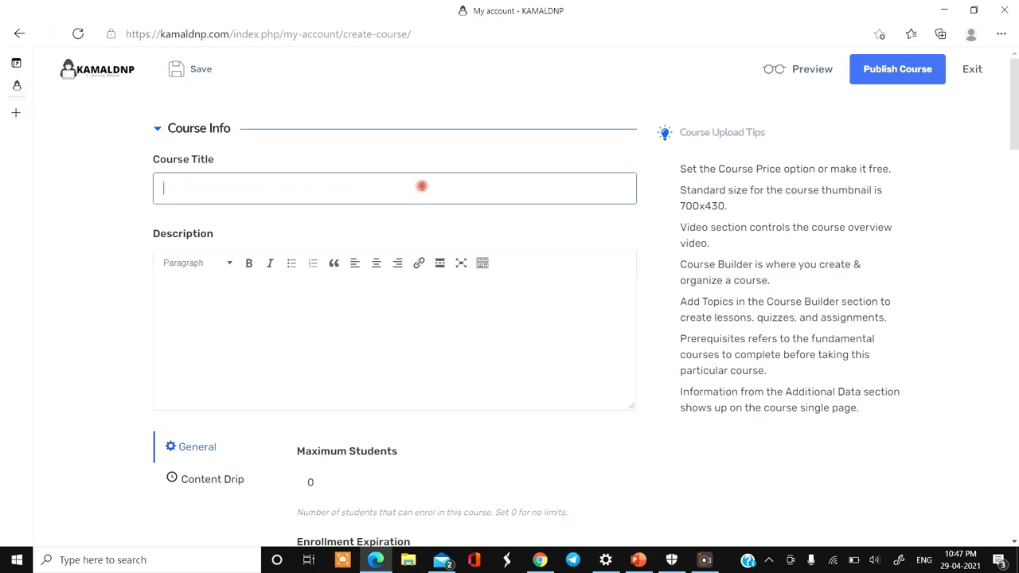
pyautogui.click(132, 194)
# Type test text in the course Description and delete it again
pyautogui.click(253, 318)
pyautogui.write('wwewr')
pyautogui.press('BackSpace')
pyautogui.press('BackSpace')
pyautogui.press('BackSpace')
pyautogui.press('BackSpace')
pyautogui.scroll(-2, 252, 321)
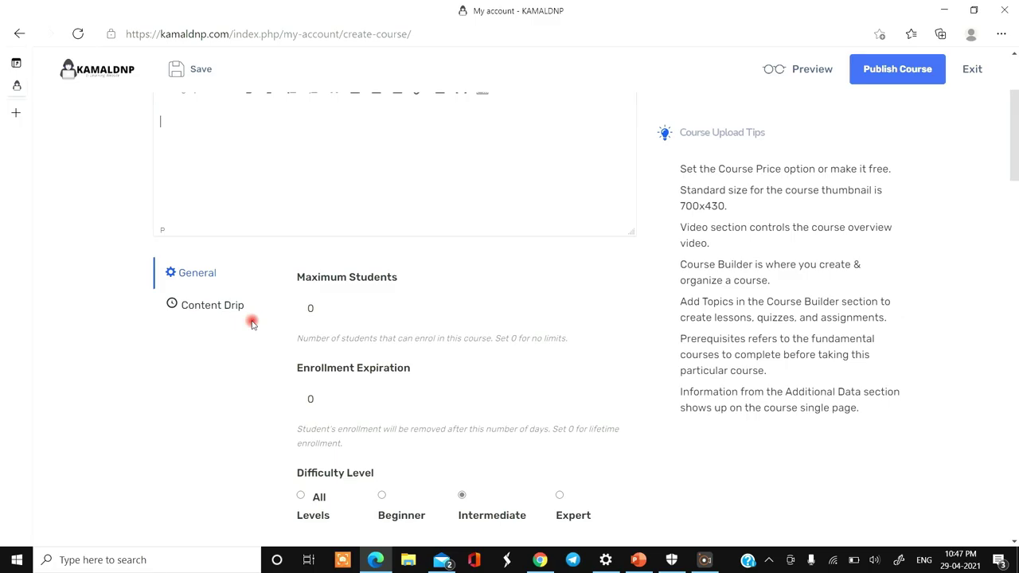
# Set the course difficulty level to All Levels
pyautogui.scroll(-1, 250, 321)
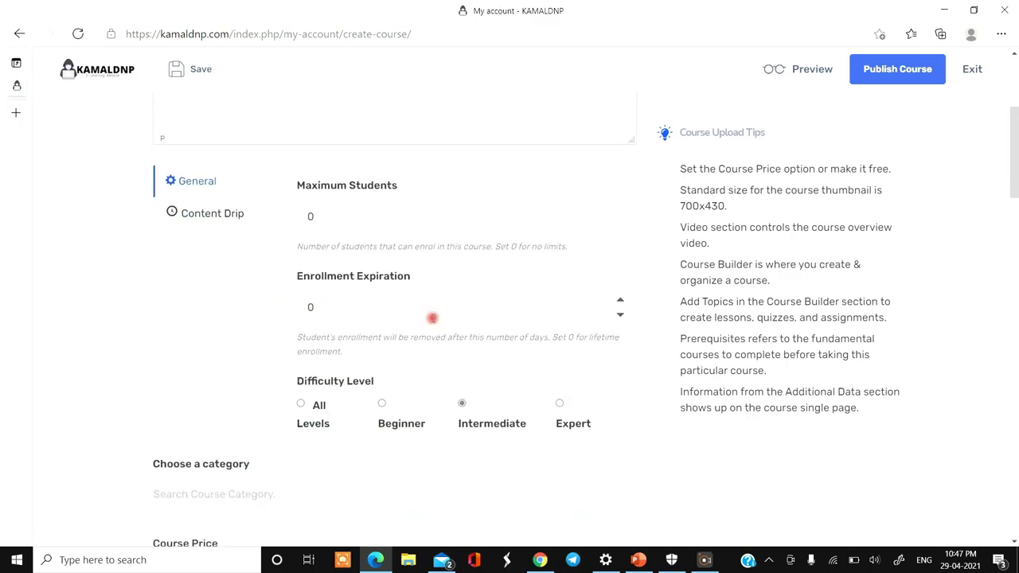
pyautogui.scroll(-1, 422, 307)
pyautogui.scroll(1, 330, 199)
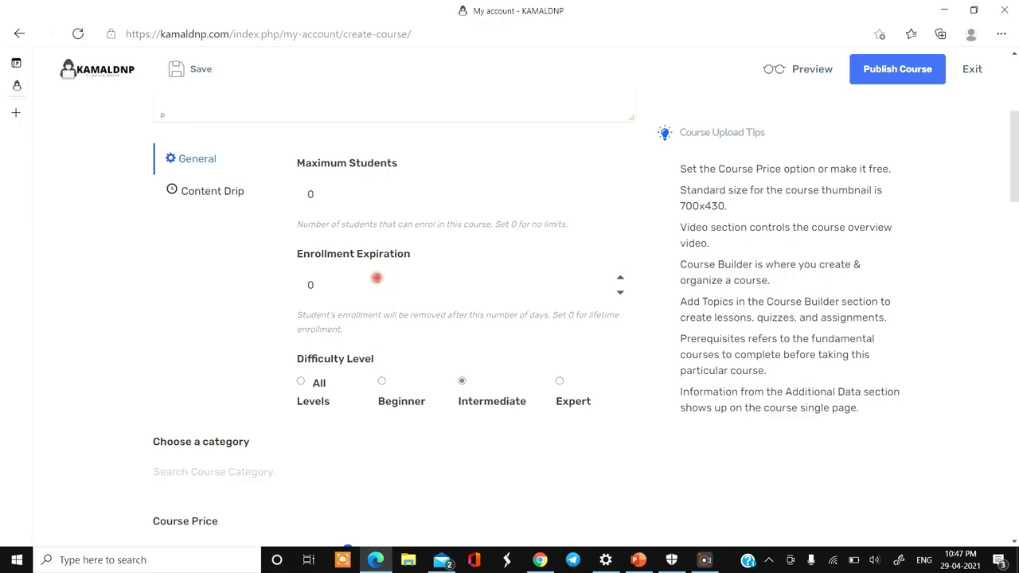
pyautogui.scroll(-1, 376, 276)
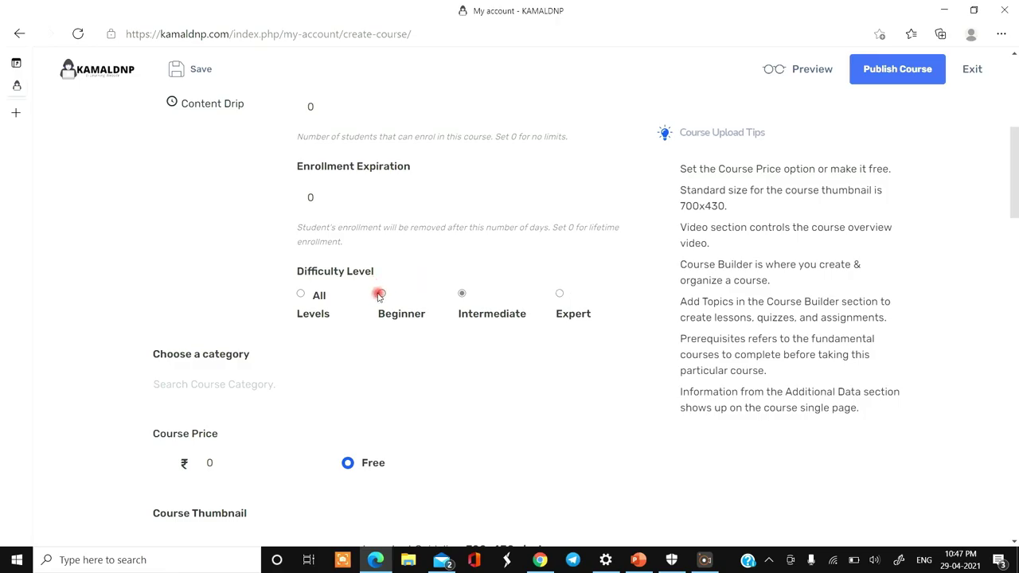
pyautogui.click(300, 294)
pyautogui.scroll(-1, 303, 299)
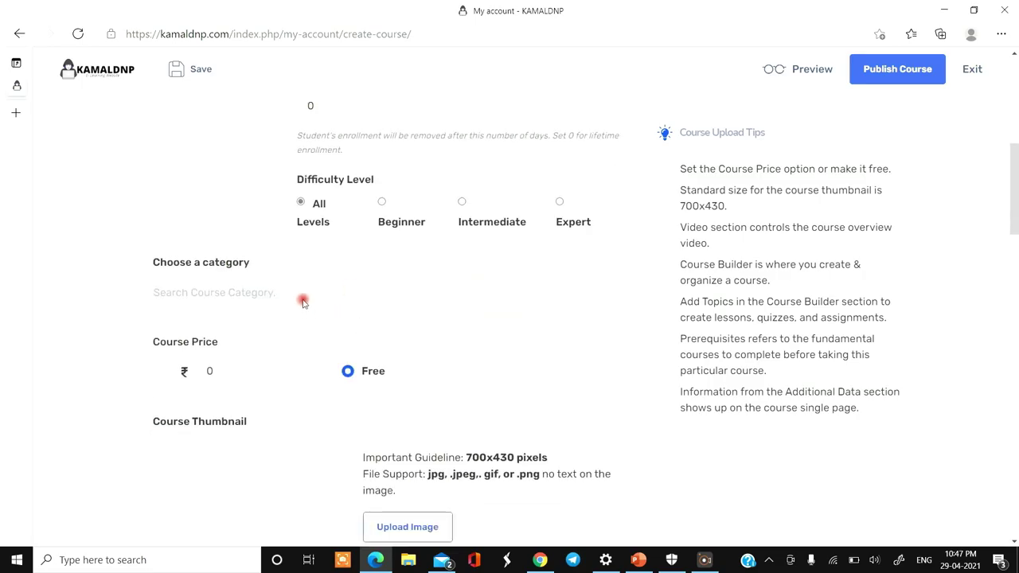
# Browse the course category list twice without choosing a category
pyautogui.click(292, 289)
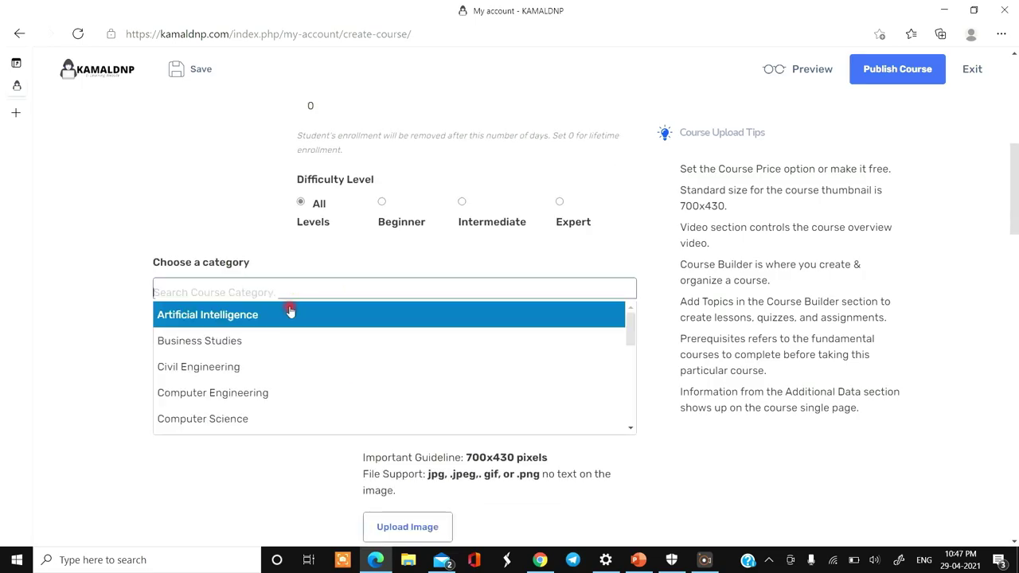
pyautogui.scroll(-6, 290, 313)
pyautogui.scroll(3, 285, 373)
pyautogui.moveTo(64, 316)
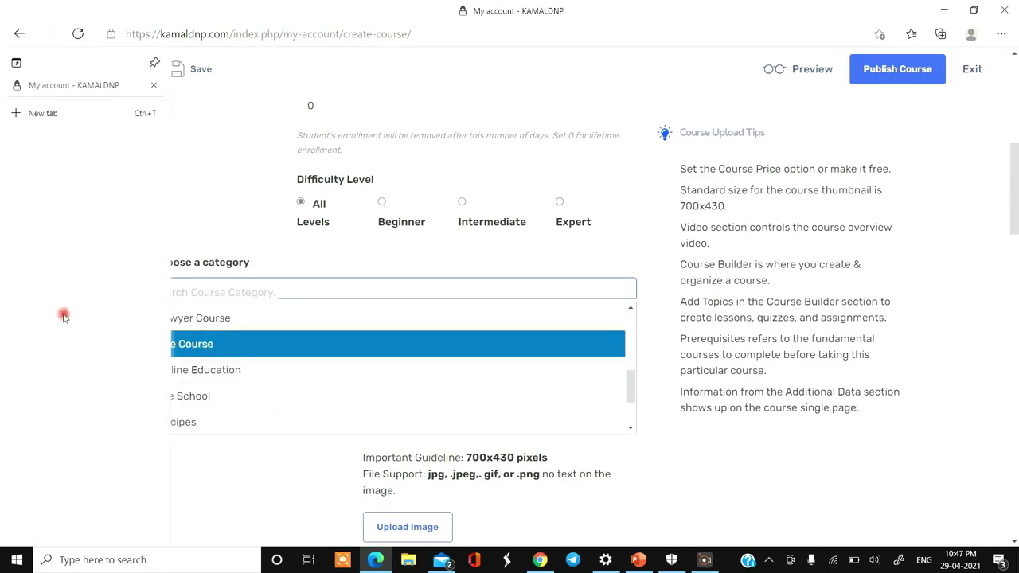
pyautogui.click(242, 239)
pyautogui.click(260, 296)
pyautogui.scroll(-8, 249, 343)
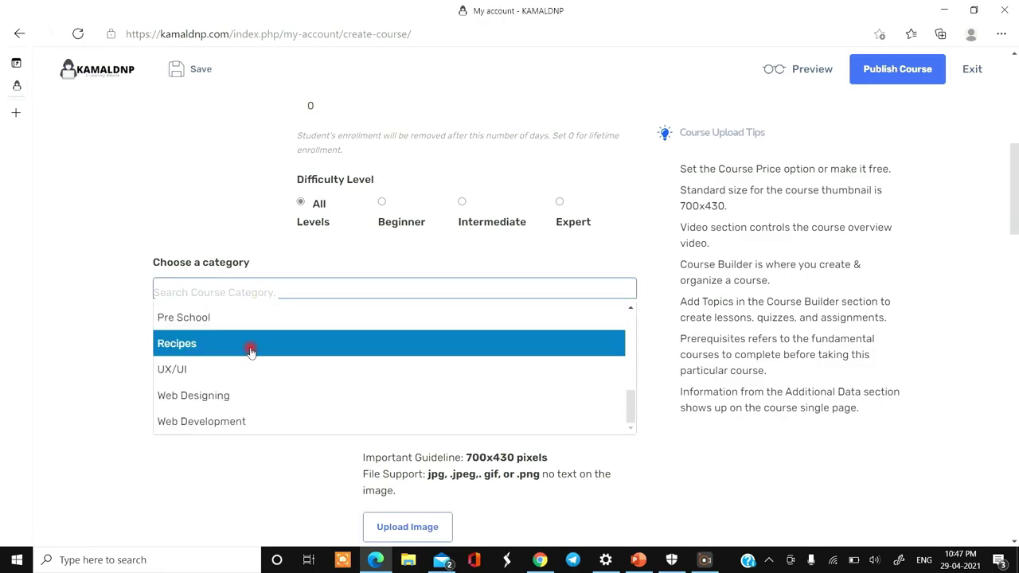
pyautogui.click(200, 248)
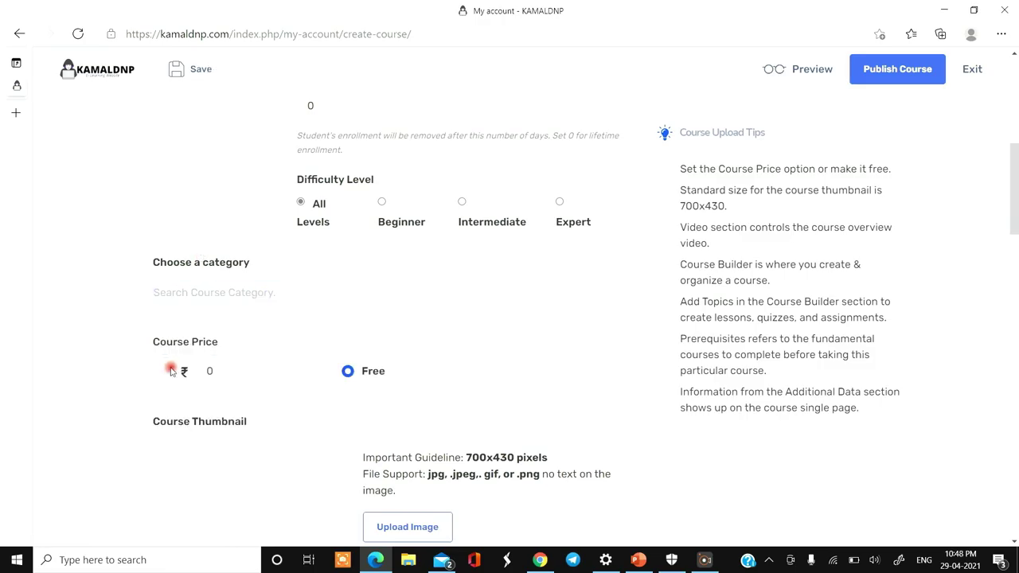
pyautogui.scroll(-1, 170, 371)
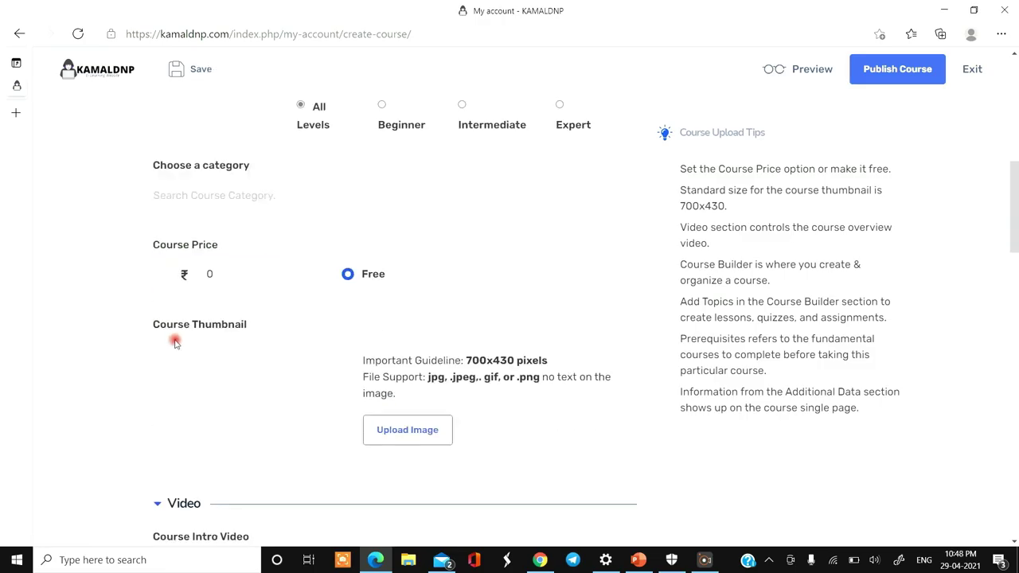
# Switch the price to paid and back to Free
pyautogui.click(157, 275)
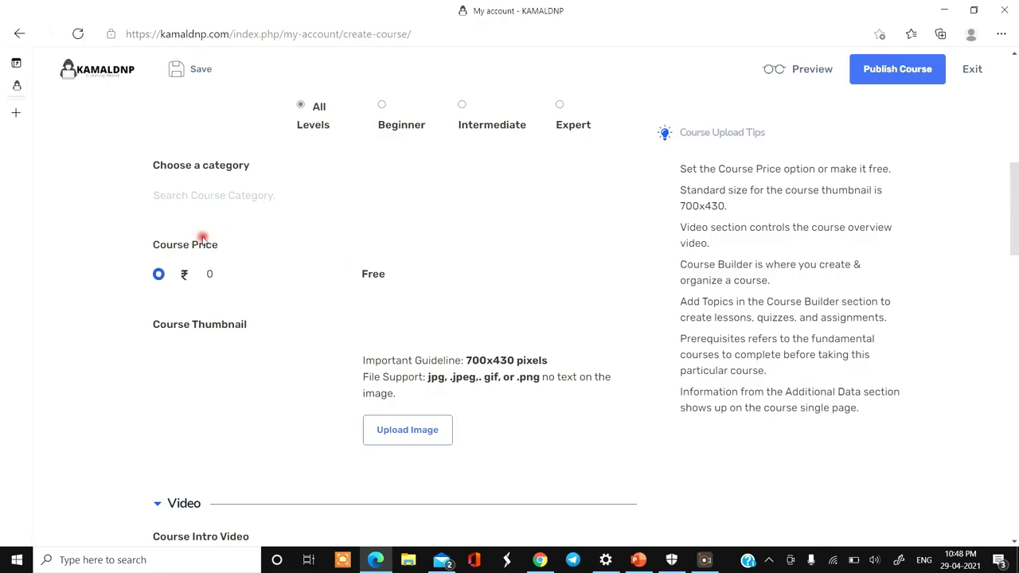
pyautogui.click(349, 274)
pyautogui.scroll(-1, 447, 295)
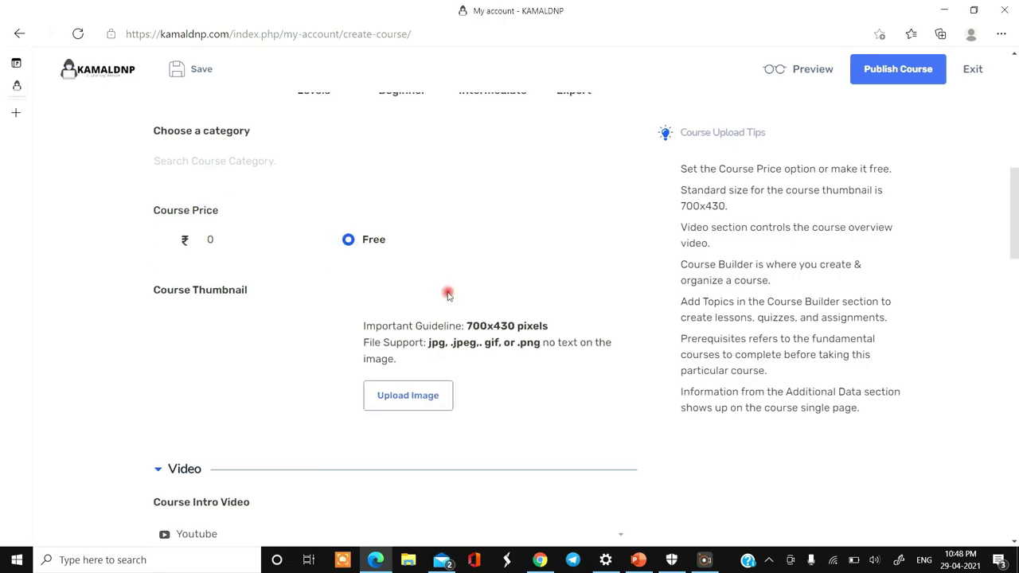
pyautogui.scroll(-3, 448, 294)
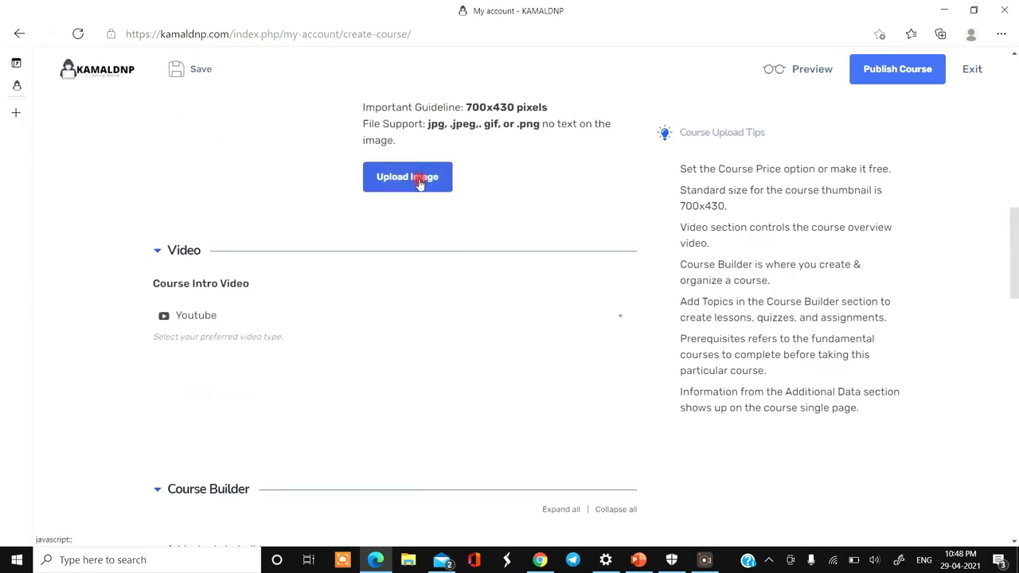
pyautogui.scroll(1, 497, 213)
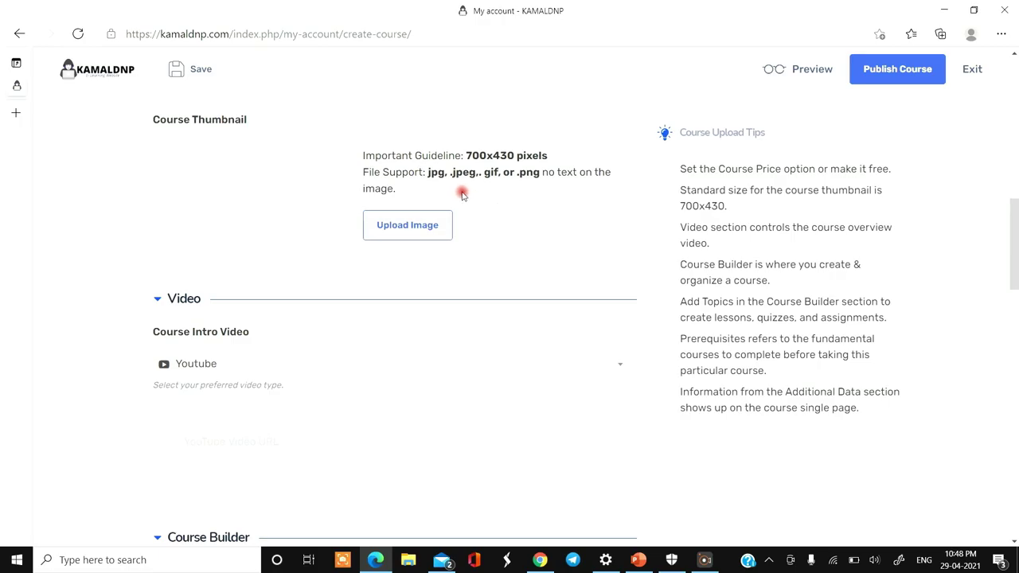
pyautogui.scroll(-2, 425, 345)
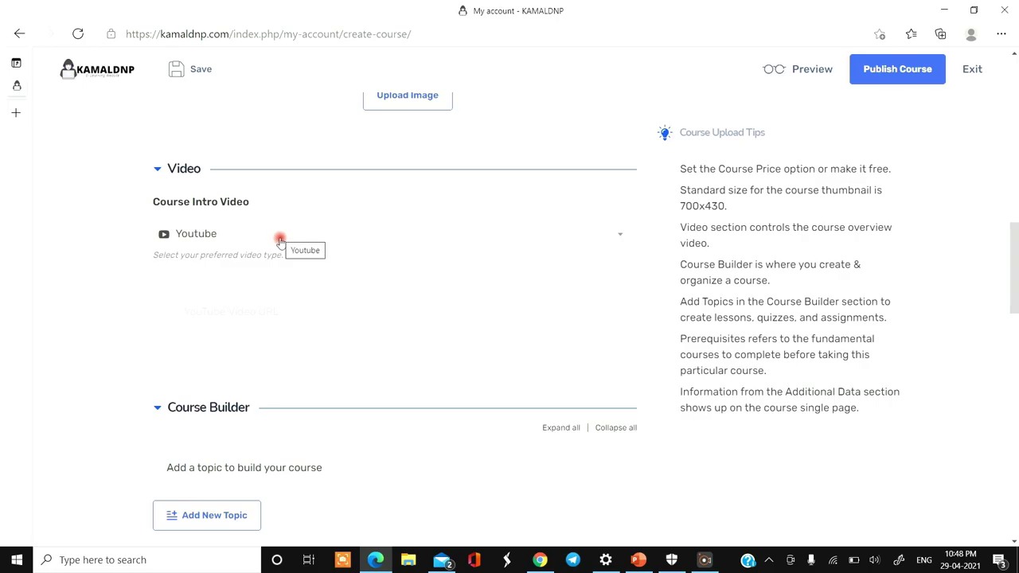
pyautogui.scroll(-5, 297, 314)
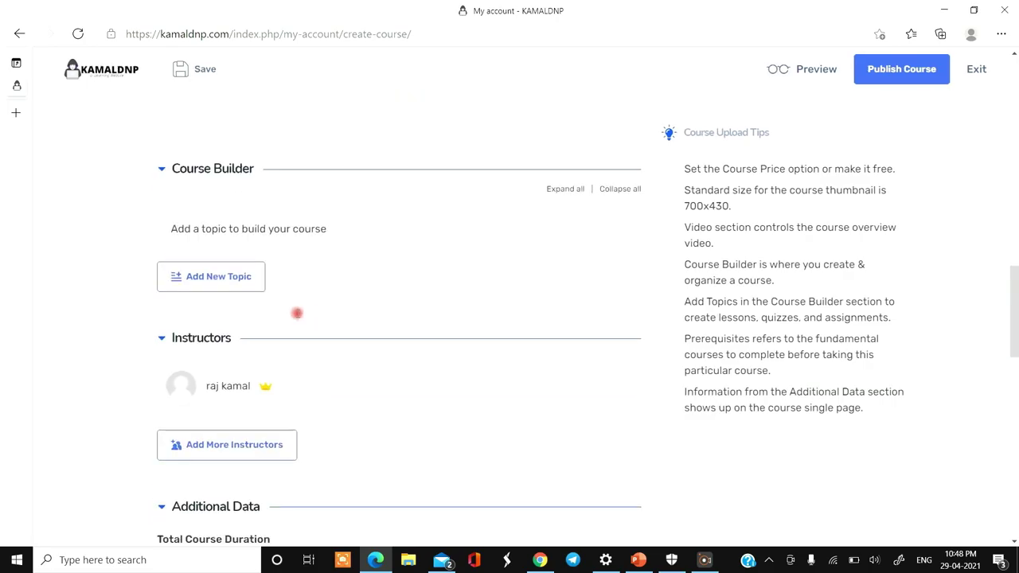
pyautogui.scroll(1, 297, 314)
pyautogui.click(202, 231)
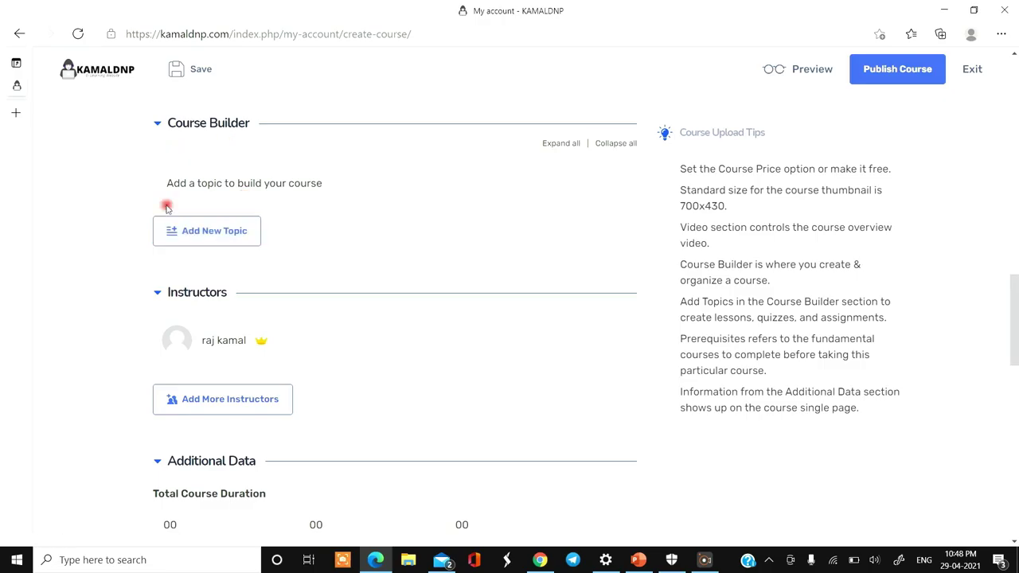
# Create a new topic named 'kamal' with summary 'kamaldnp'
pyautogui.click(200, 241)
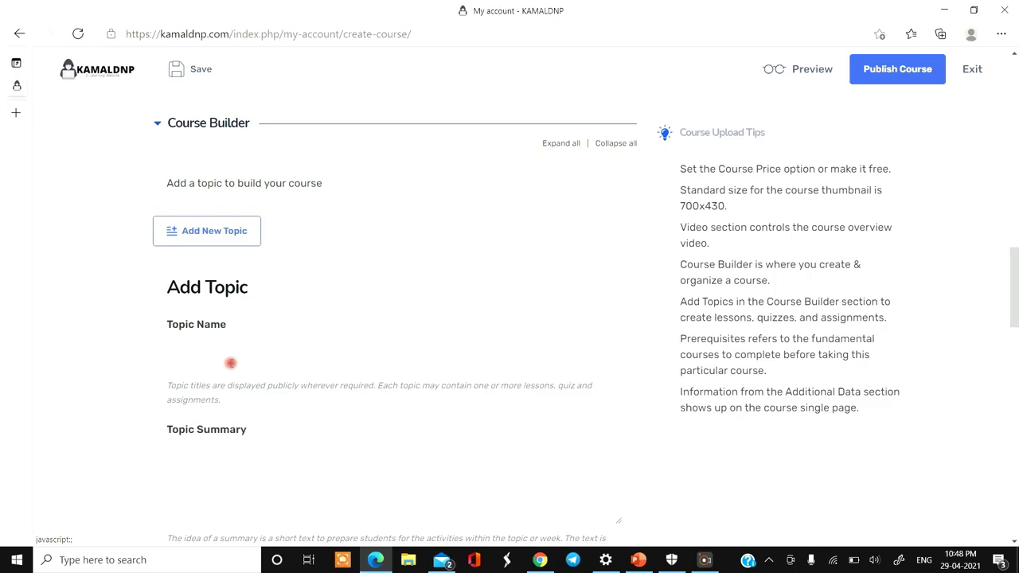
pyautogui.click(230, 363)
pyautogui.write('kamal')
pyautogui.click(245, 494)
pyautogui.write('kam')
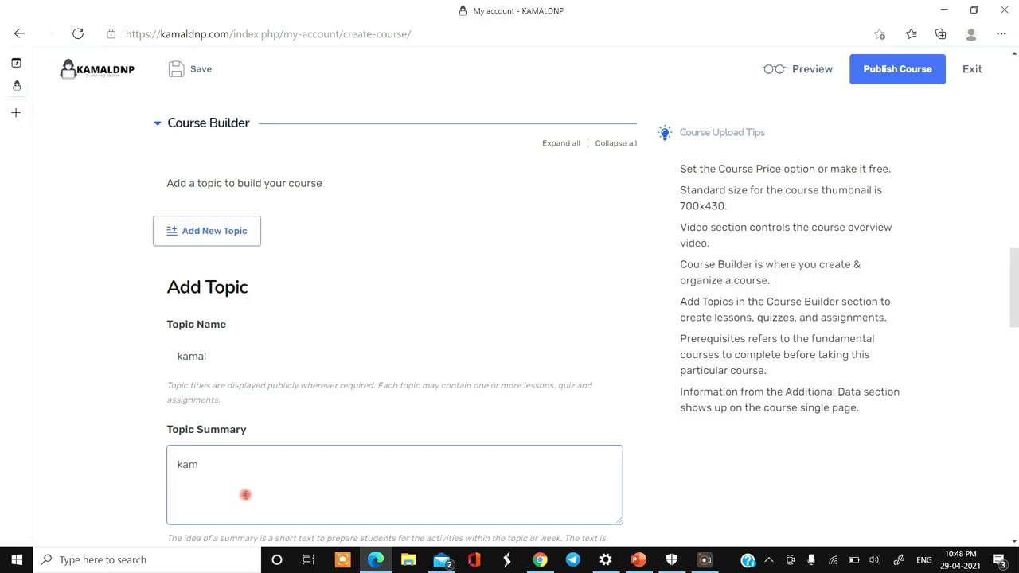
pyautogui.write('aldnp')
# Save the kamal topic into the Course Builder and review it
pyautogui.scroll(-3, 246, 494)
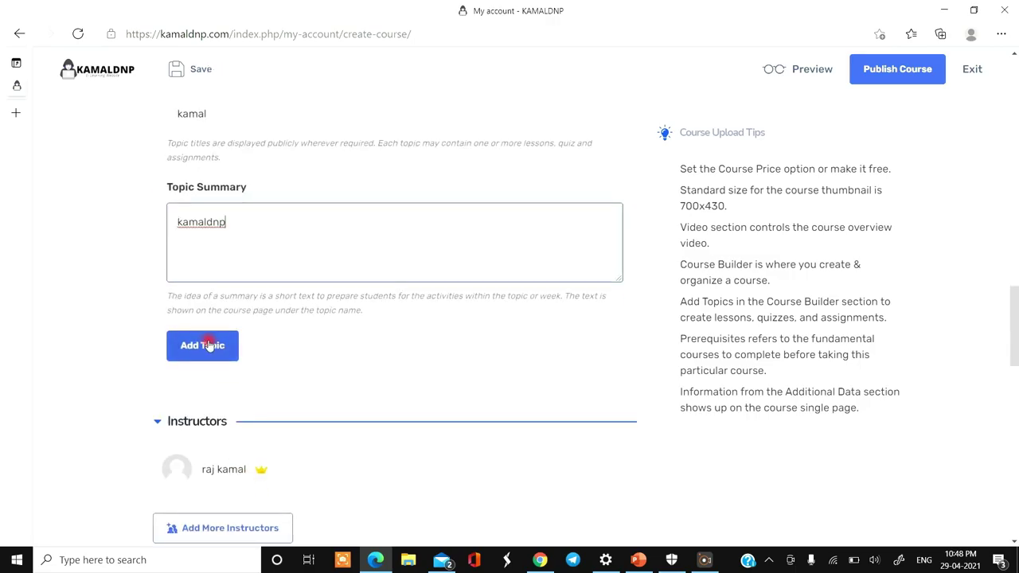
pyautogui.scroll(-1, 208, 348)
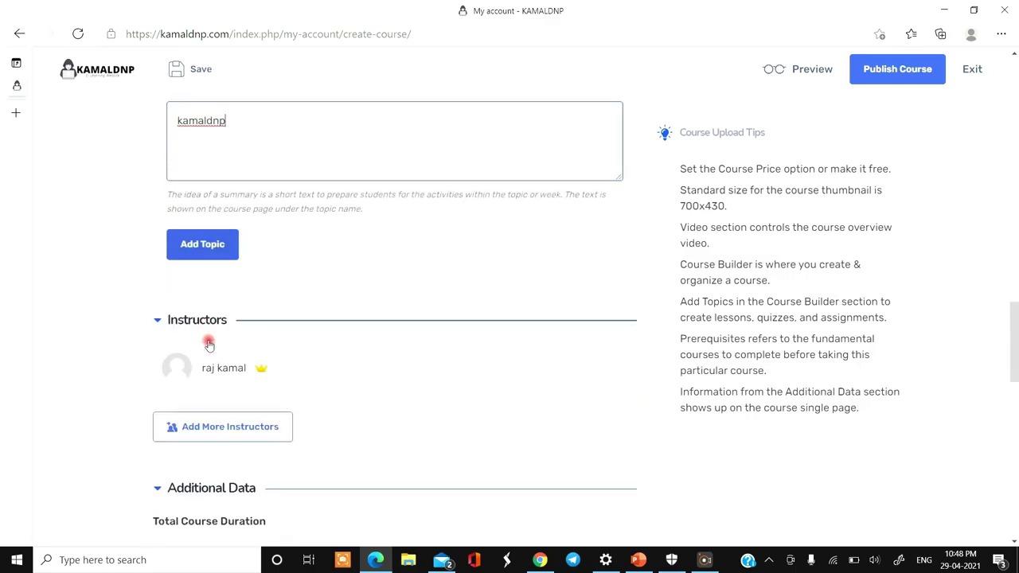
pyautogui.click(201, 247)
pyautogui.scroll(1, 399, 256)
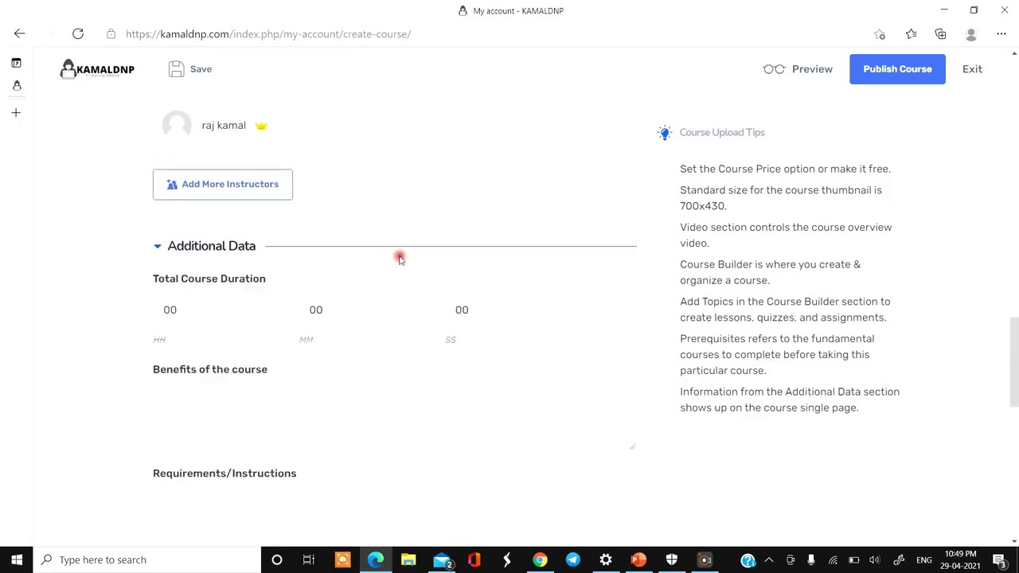
pyautogui.scroll(2, 399, 259)
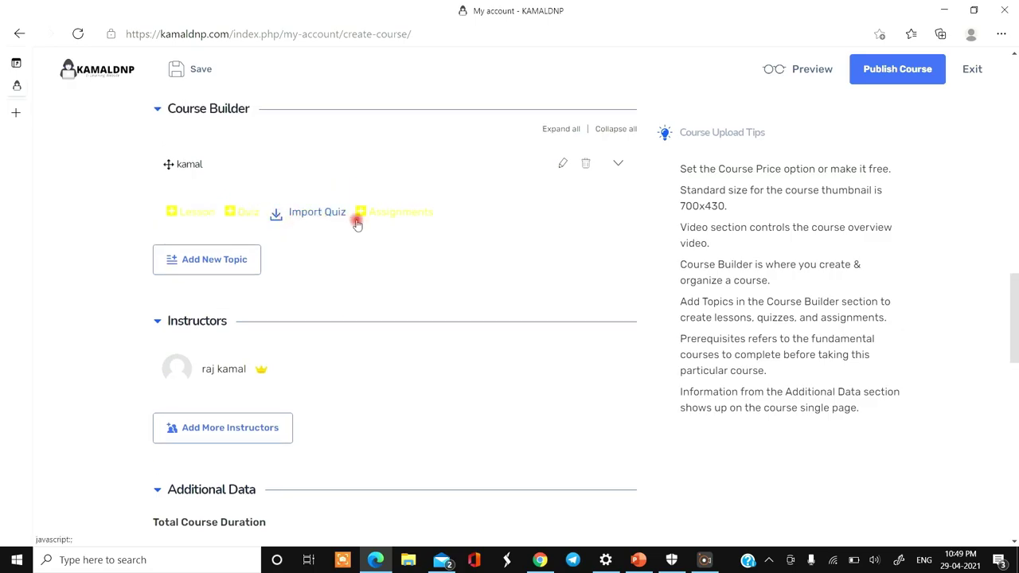
pyautogui.scroll(-1, 440, 292)
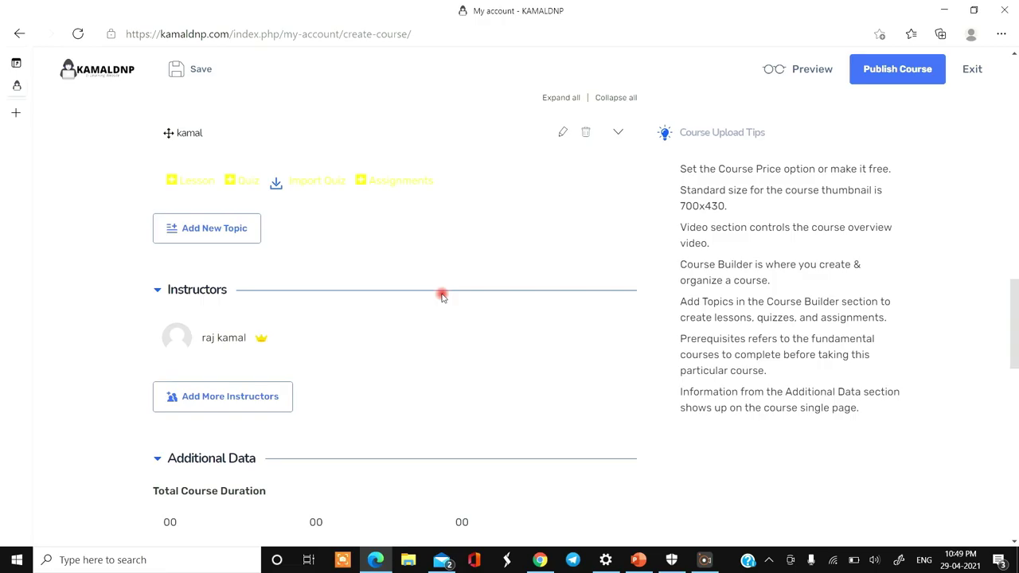
pyautogui.scroll(-1, 442, 297)
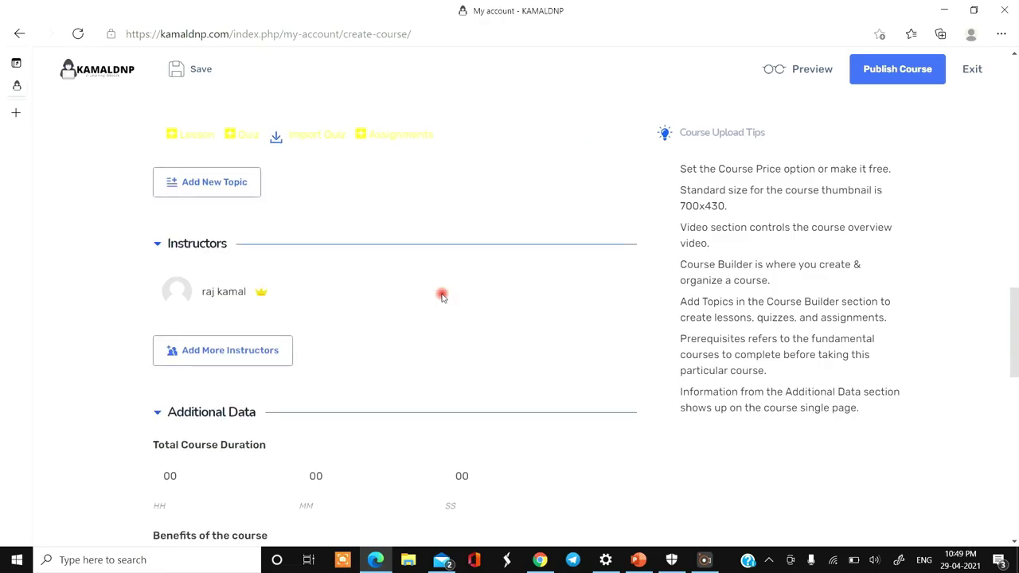
pyautogui.click(190, 363)
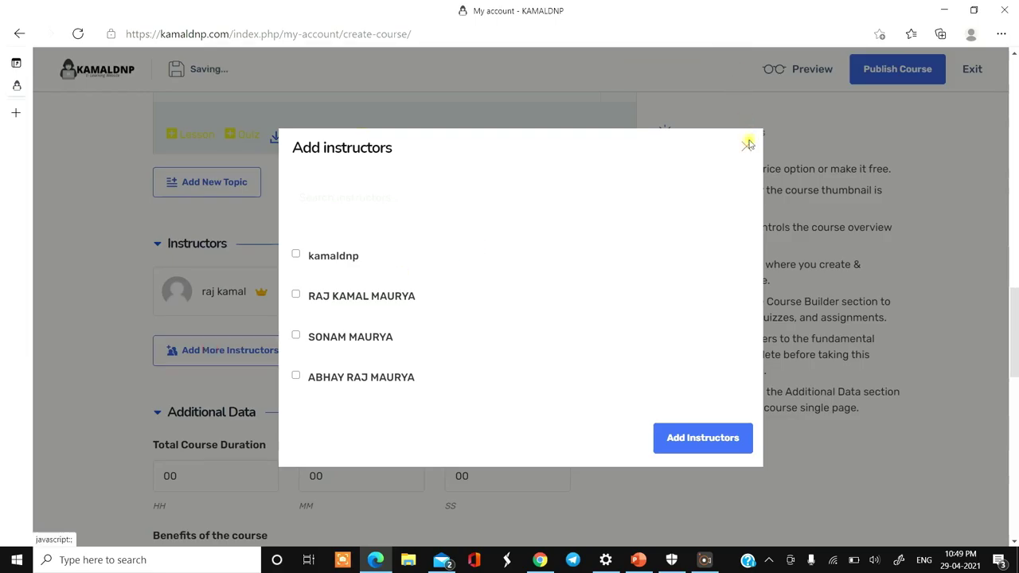
pyautogui.click(748, 144)
pyautogui.scroll(-1, 481, 296)
pyautogui.scroll(-1, 481, 294)
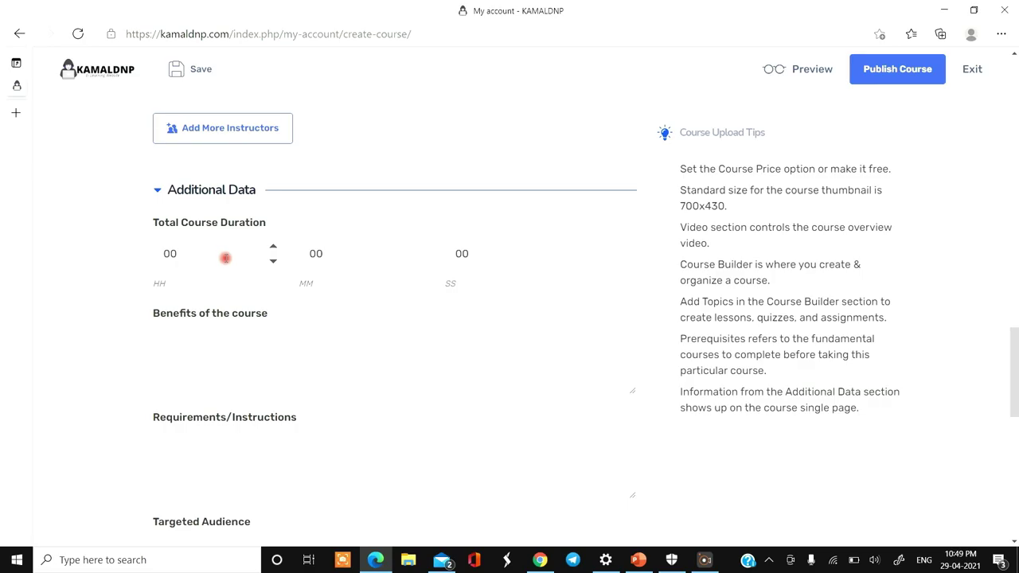
pyautogui.click(255, 350)
pyautogui.scroll(-1, 269, 382)
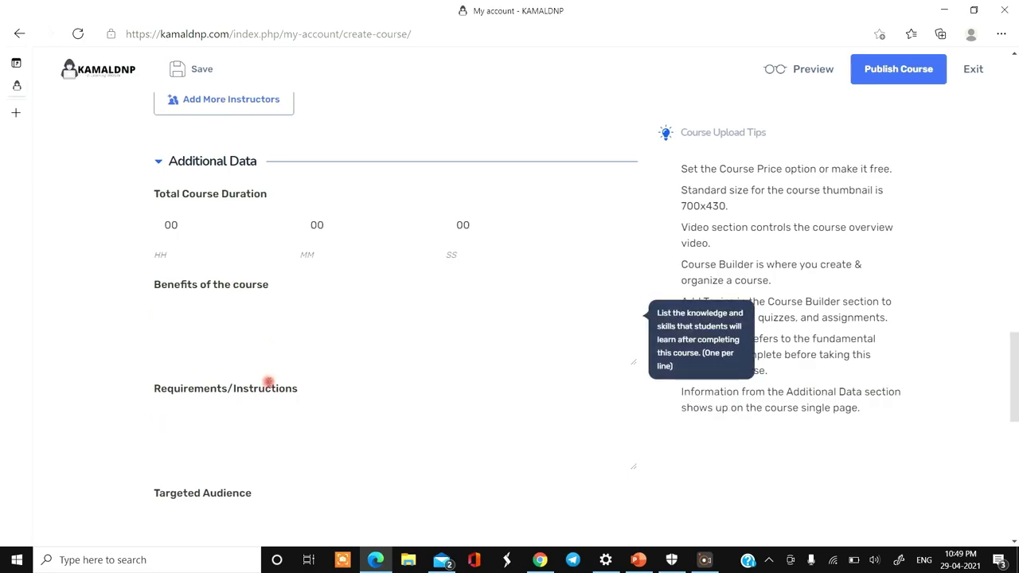
pyautogui.scroll(-1, 268, 382)
pyautogui.click(269, 382)
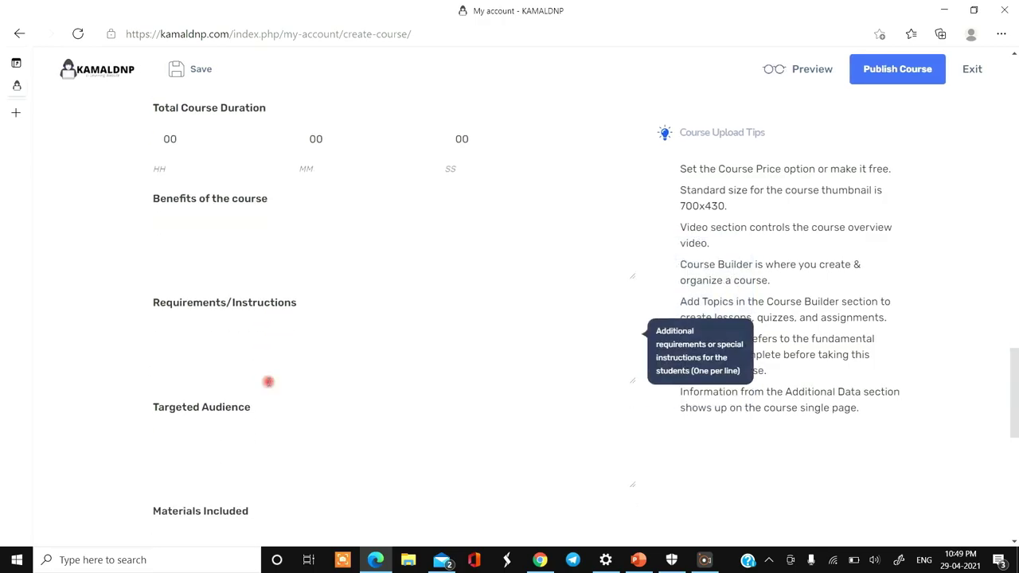
pyautogui.scroll(-1, 268, 382)
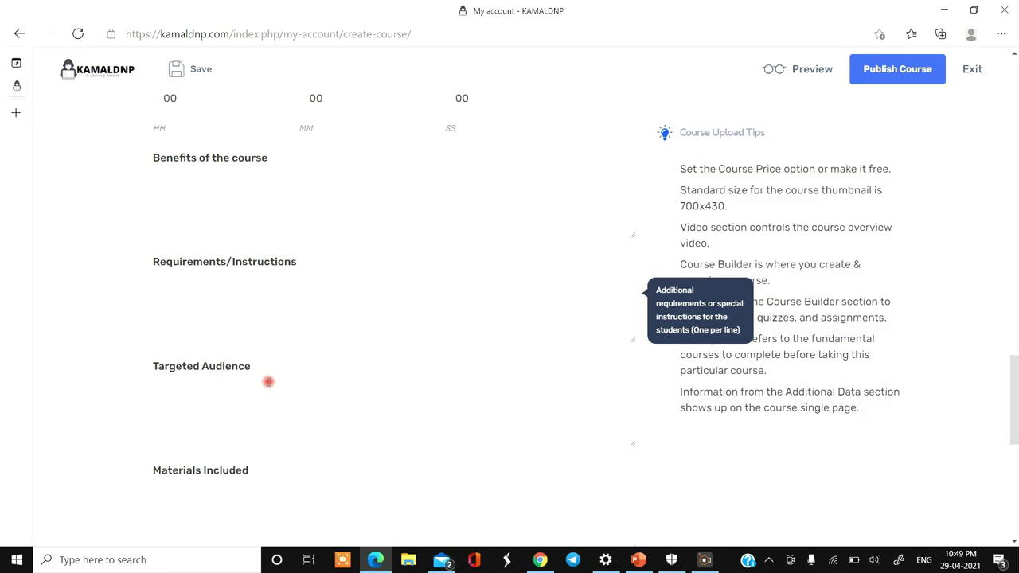
pyautogui.click(268, 382)
pyautogui.scroll(-1, 268, 382)
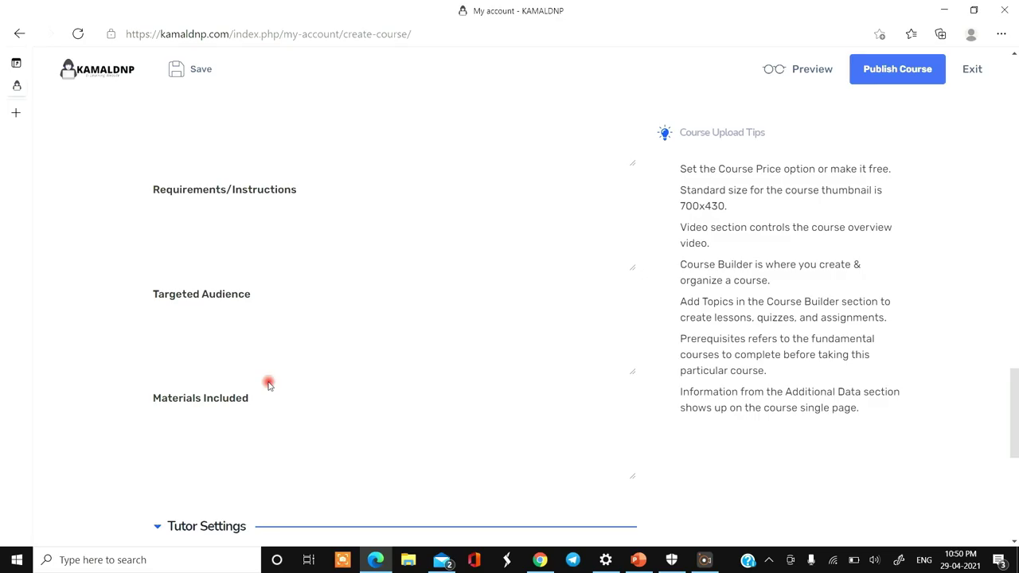
pyautogui.scroll(-2, 268, 384)
pyautogui.moveTo(274, 289)
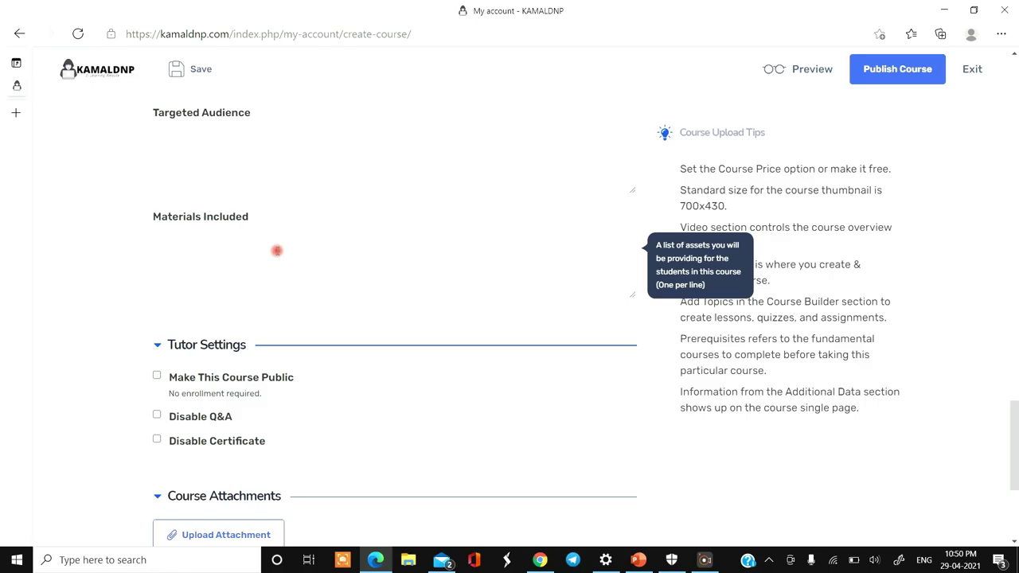
pyautogui.scroll(-1, 276, 250)
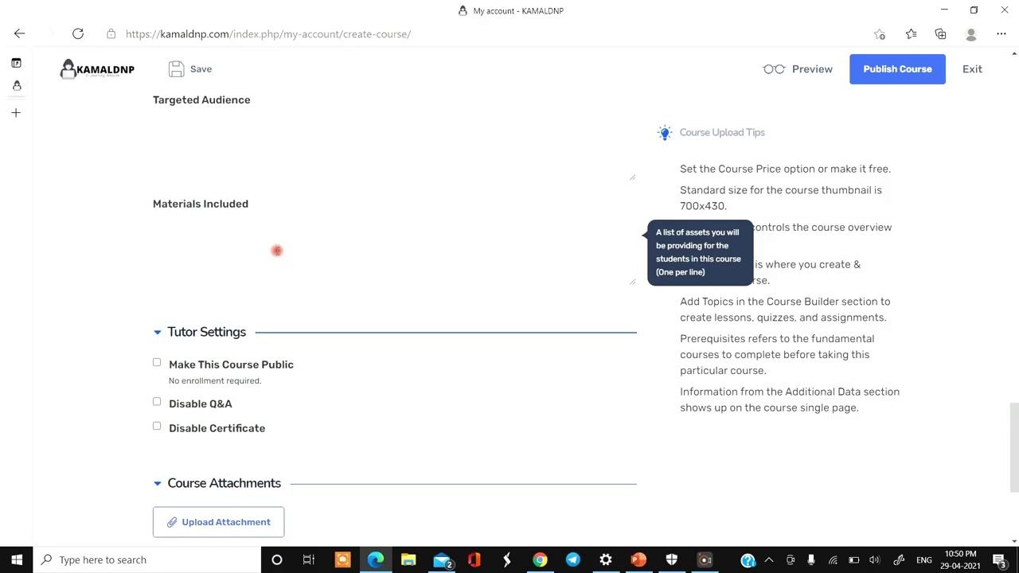
pyautogui.scroll(-1, 276, 250)
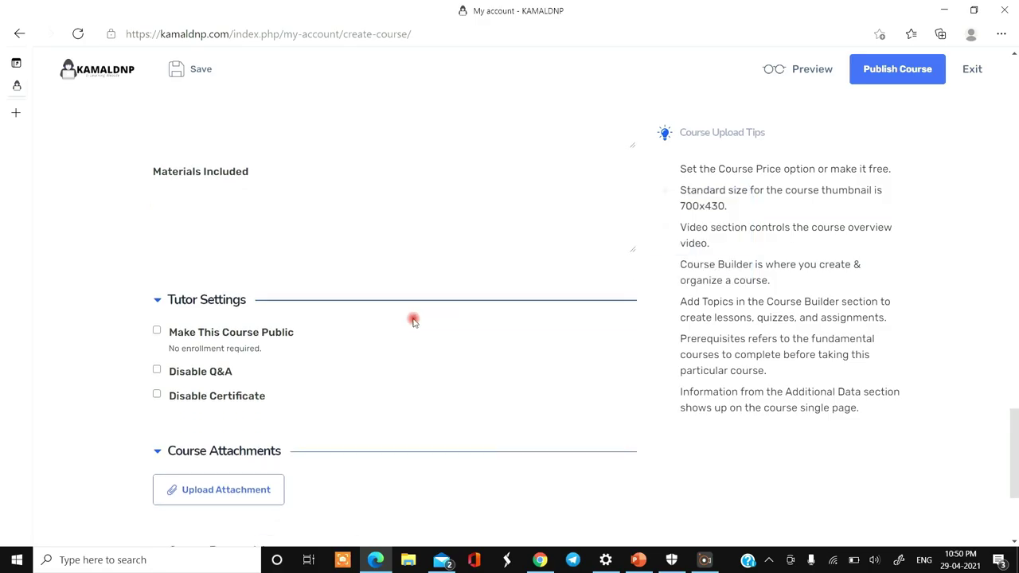
pyautogui.scroll(-3, 412, 320)
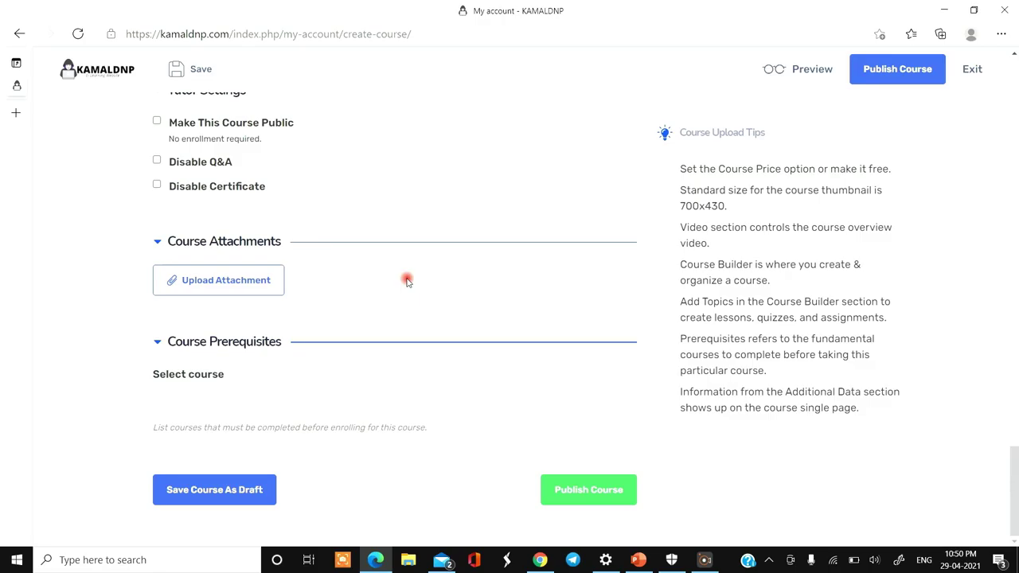
pyautogui.scroll(2, 407, 281)
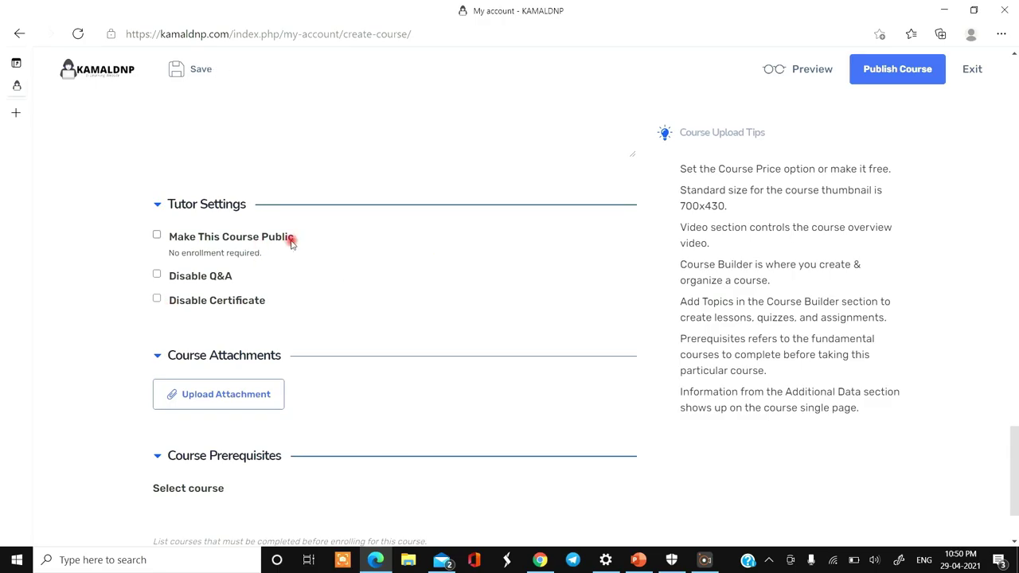
pyautogui.scroll(-2, 419, 293)
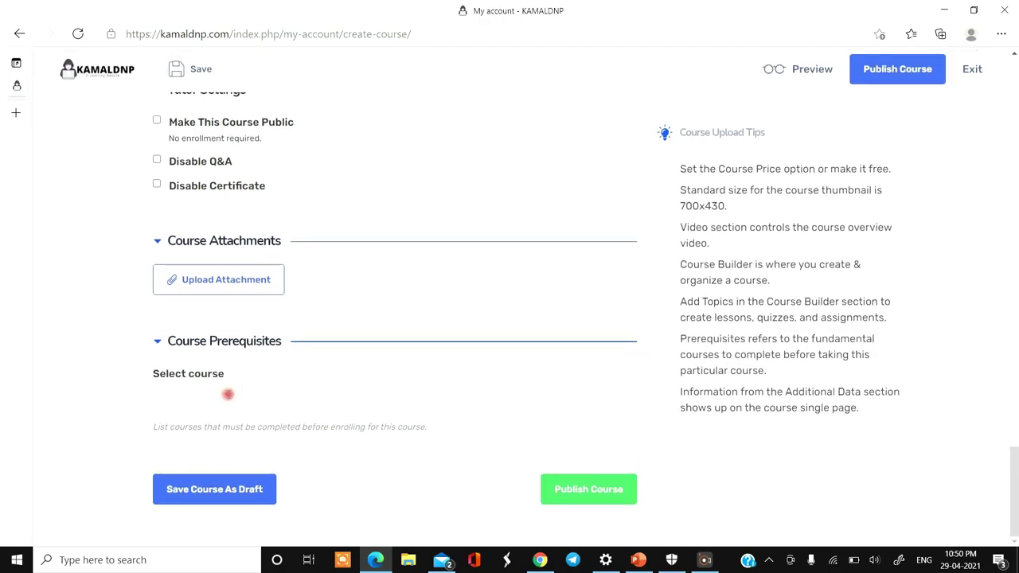
pyautogui.click(227, 394)
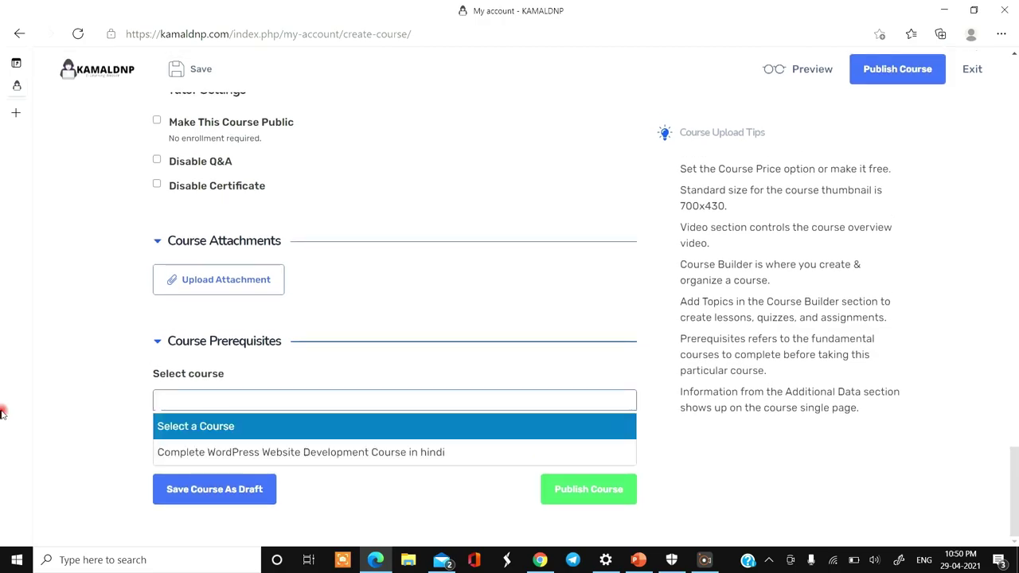
pyautogui.click(277, 343)
pyautogui.click(238, 409)
pyautogui.click(402, 326)
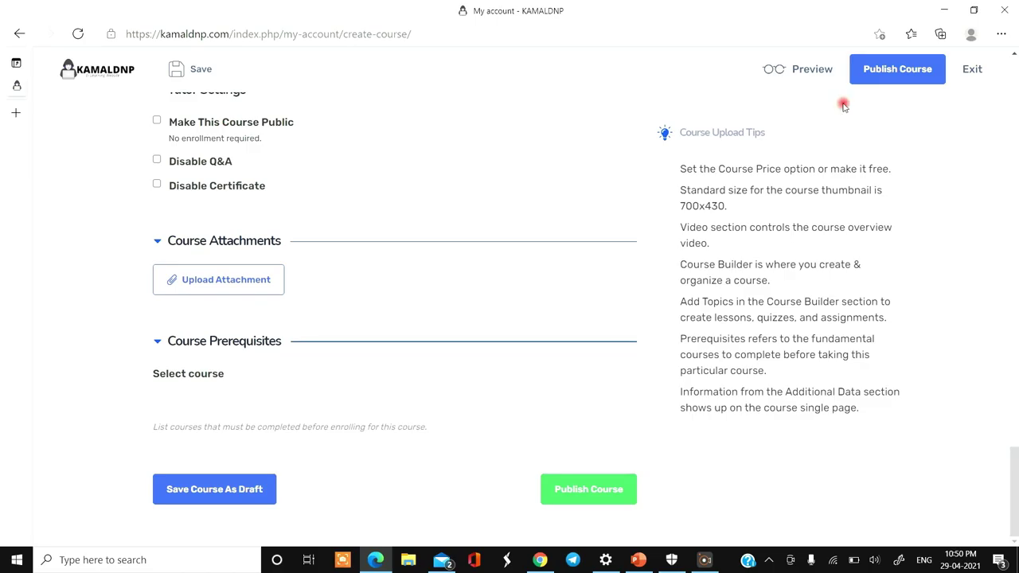
pyautogui.scroll(3, 872, 256)
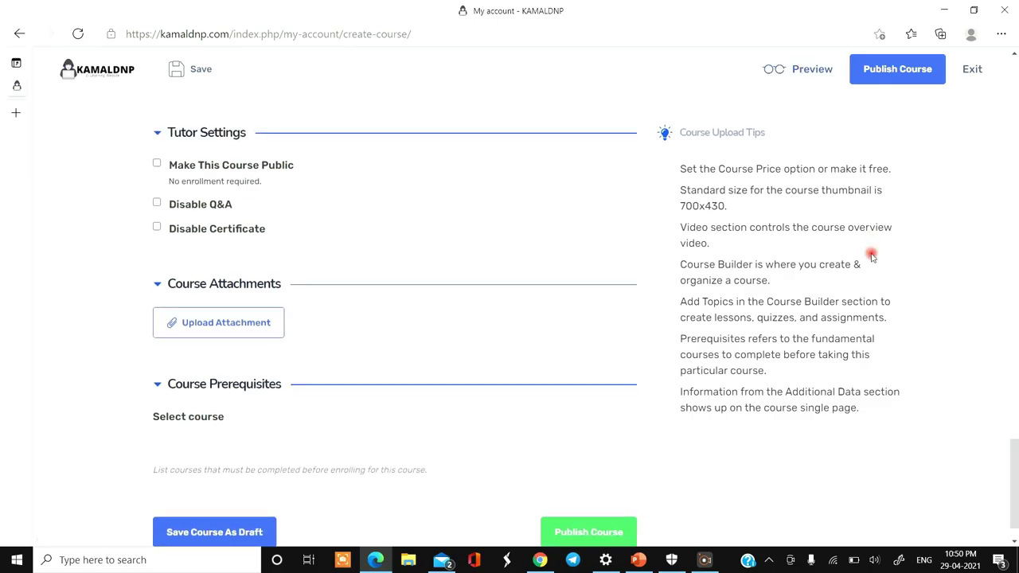
# Dismiss the preview link menu, glance at the loading preview tab, and return to the editor
pyautogui.rightClick(813, 69)
pyautogui.press('Escape')
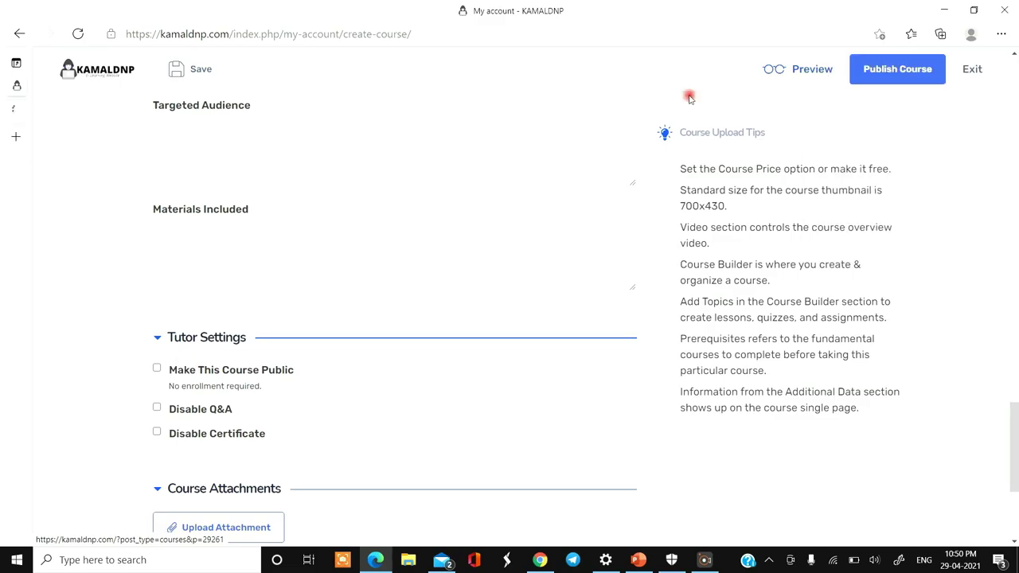
pyautogui.click(351, 225)
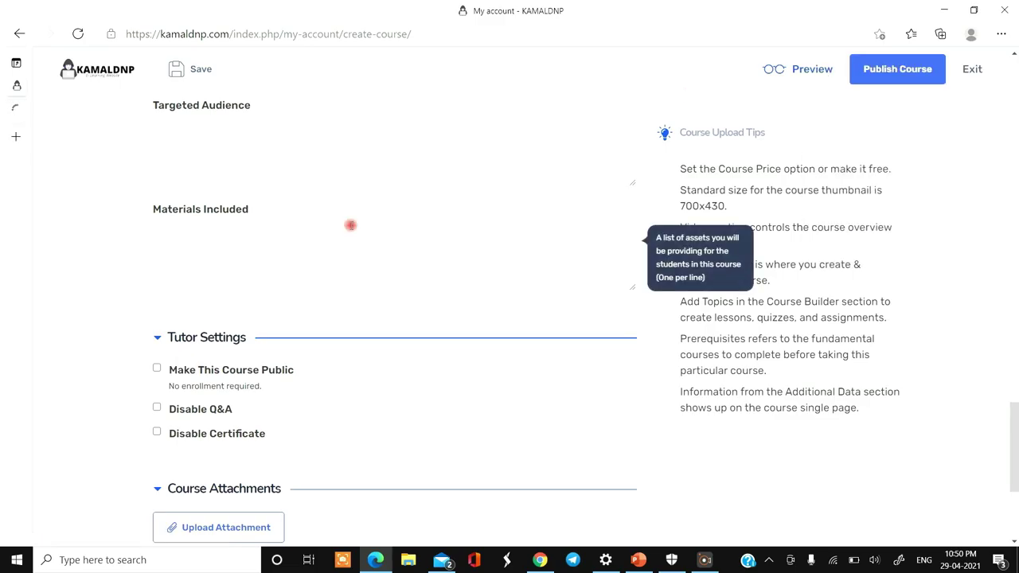
pyautogui.click(18, 113)
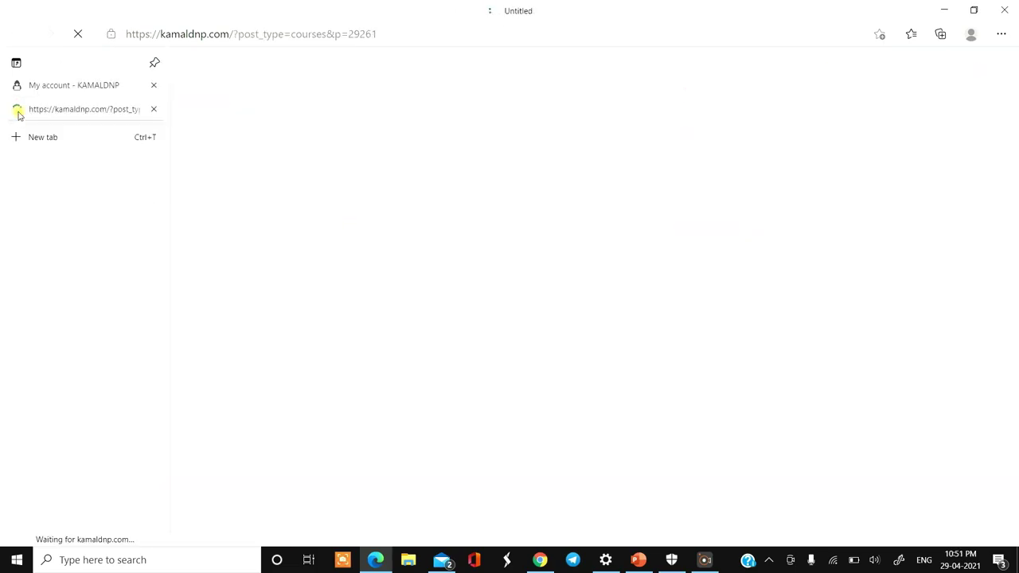
pyautogui.click(93, 85)
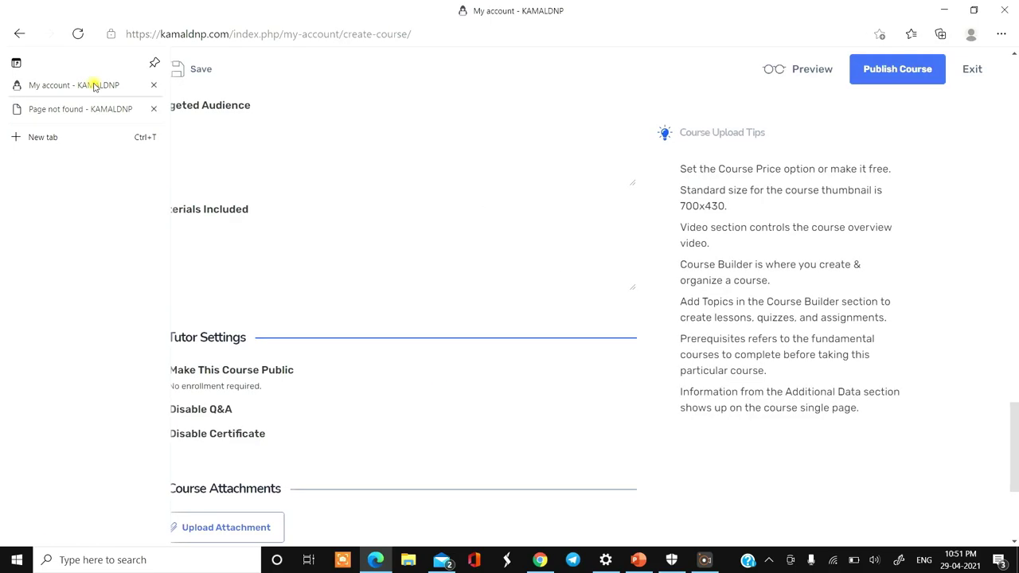
# Publish the course, reload the 404 preview tab, and return to the editor
pyautogui.click(906, 68)
pyautogui.click(418, 201)
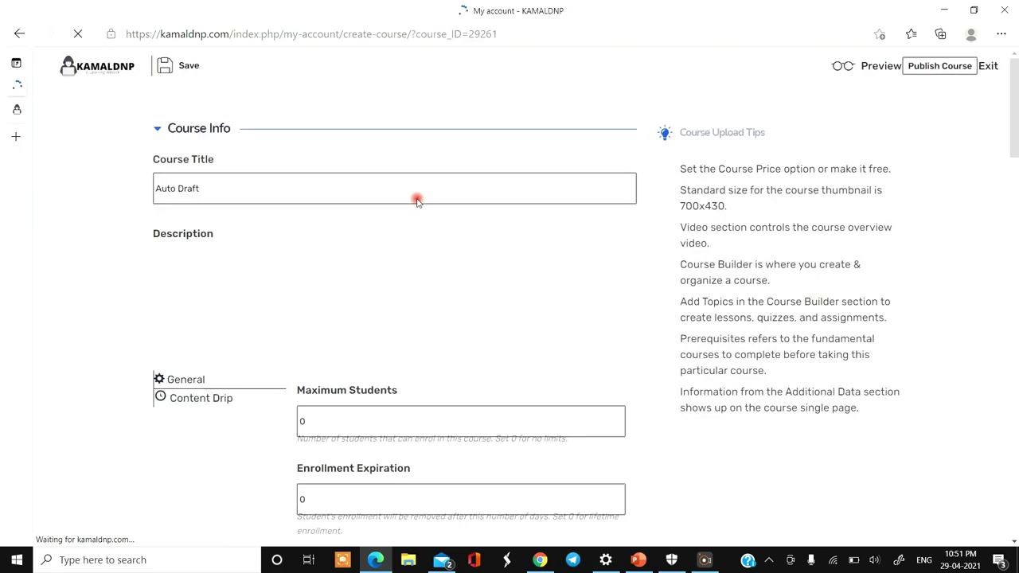
pyautogui.moveTo(16, 109)
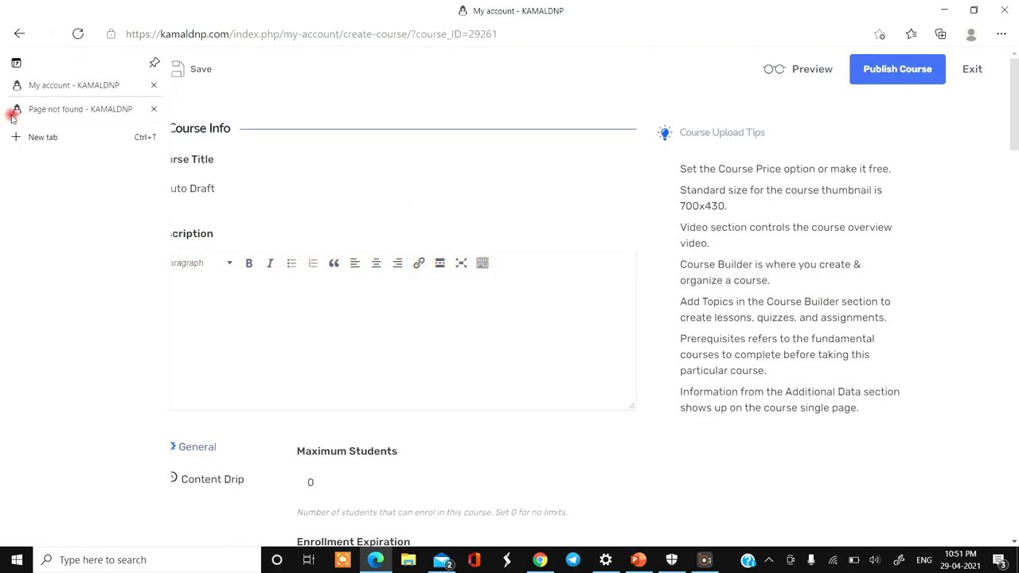
pyautogui.click(85, 111)
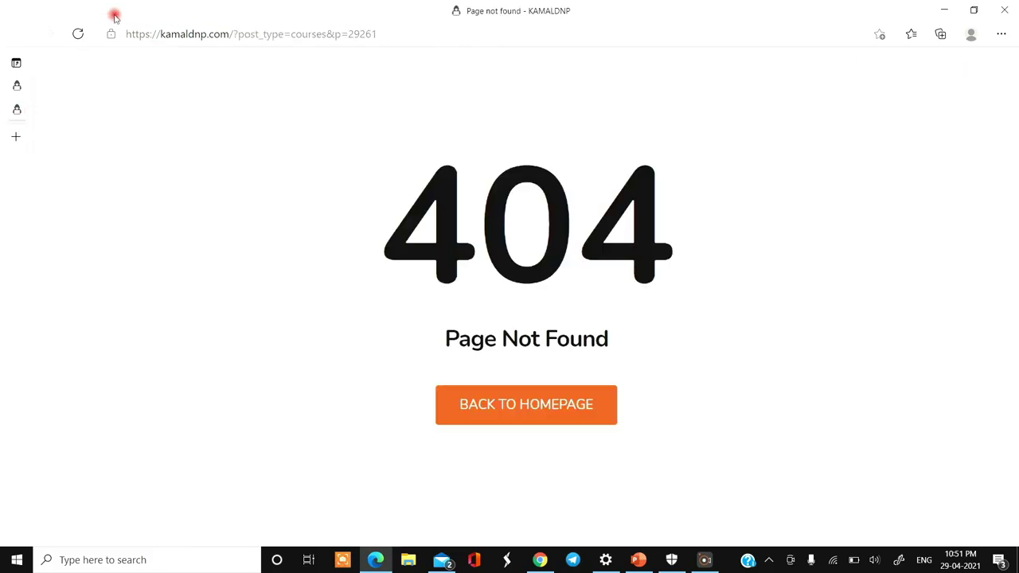
pyautogui.click(77, 35)
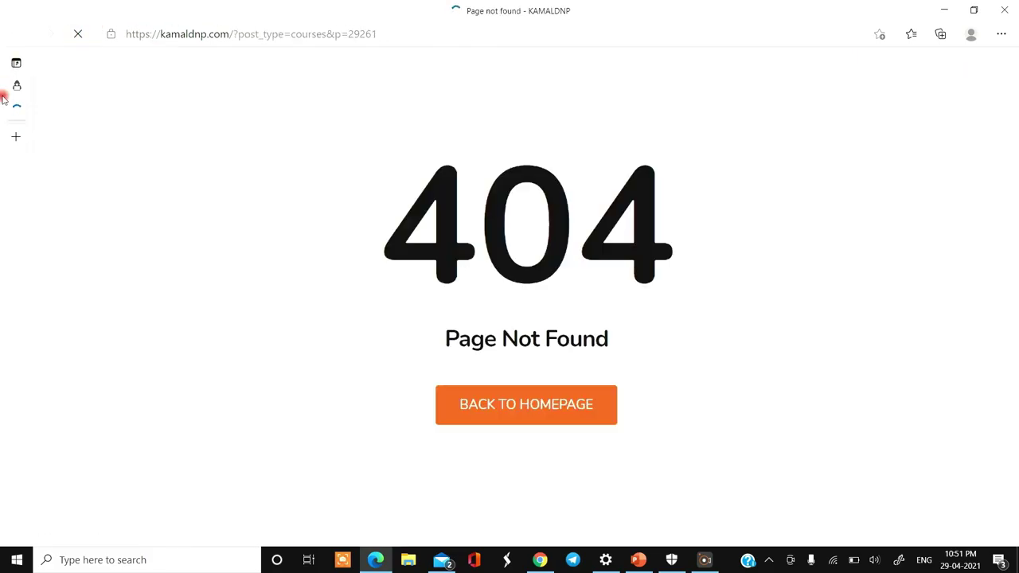
pyautogui.click(28, 86)
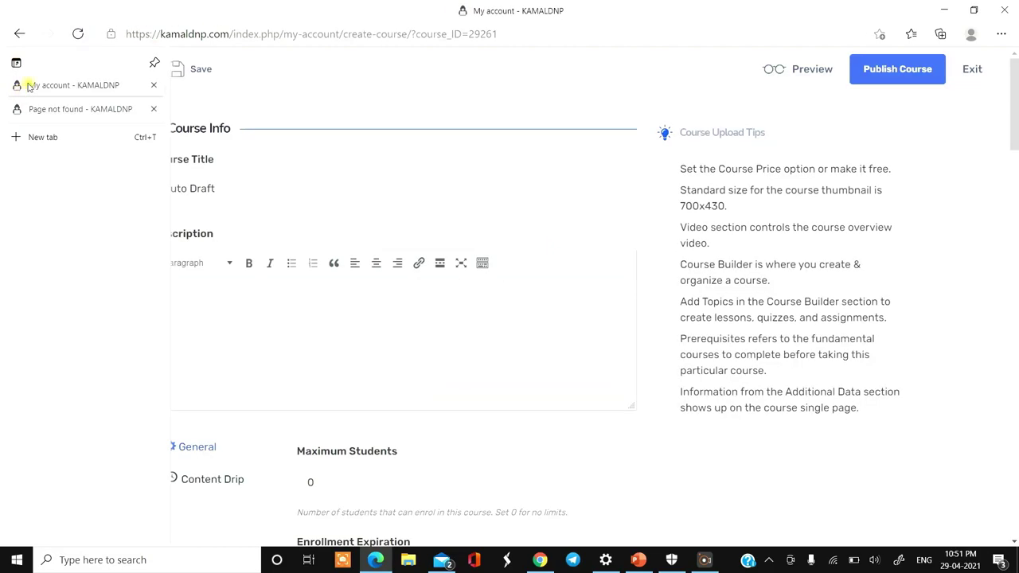
# Preview the course again, close the duplicate Page Not Found tab, and return to the editor
pyautogui.click(806, 72)
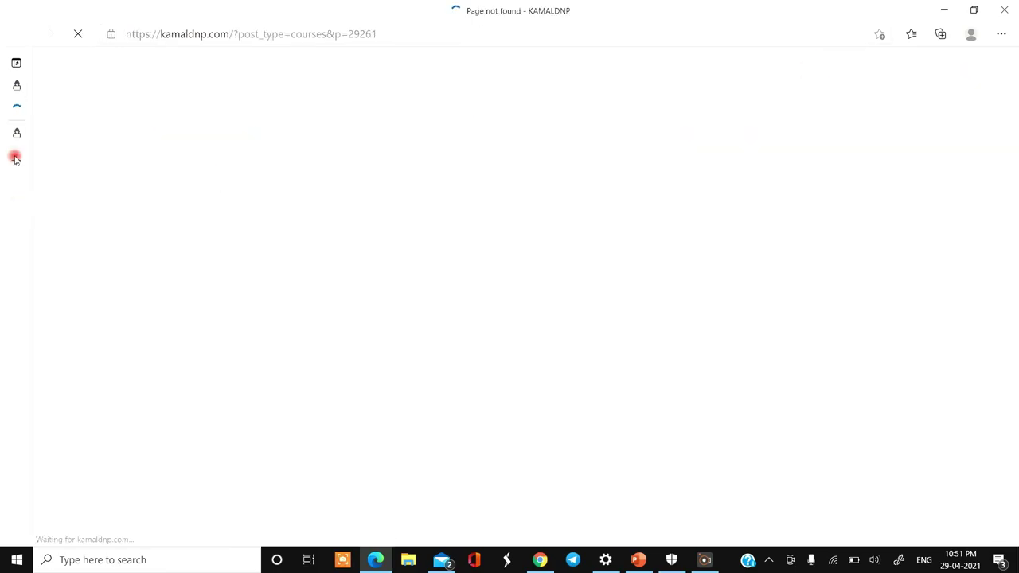
pyautogui.moveTo(20, 112)
pyautogui.click(154, 132)
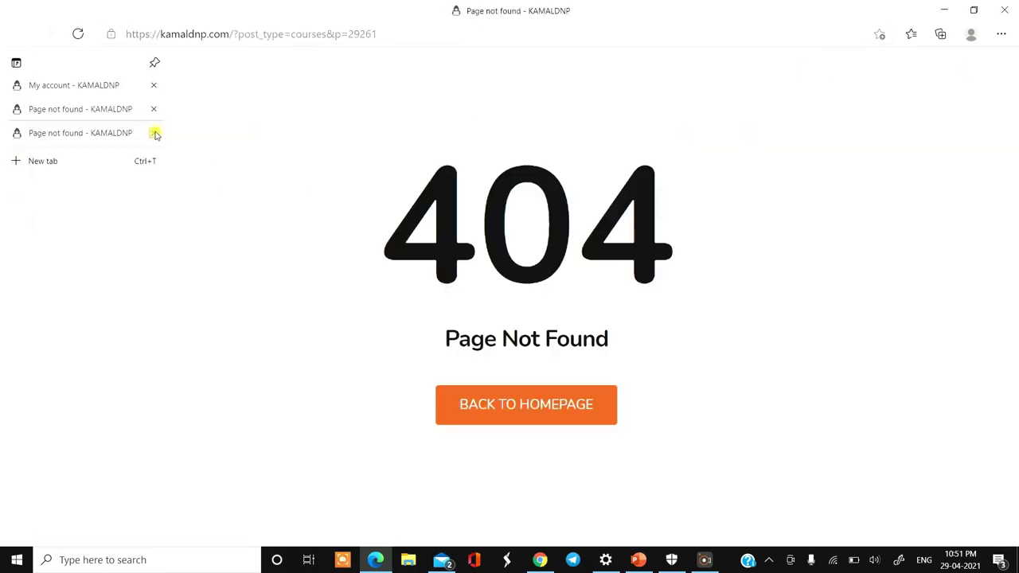
pyautogui.click(66, 85)
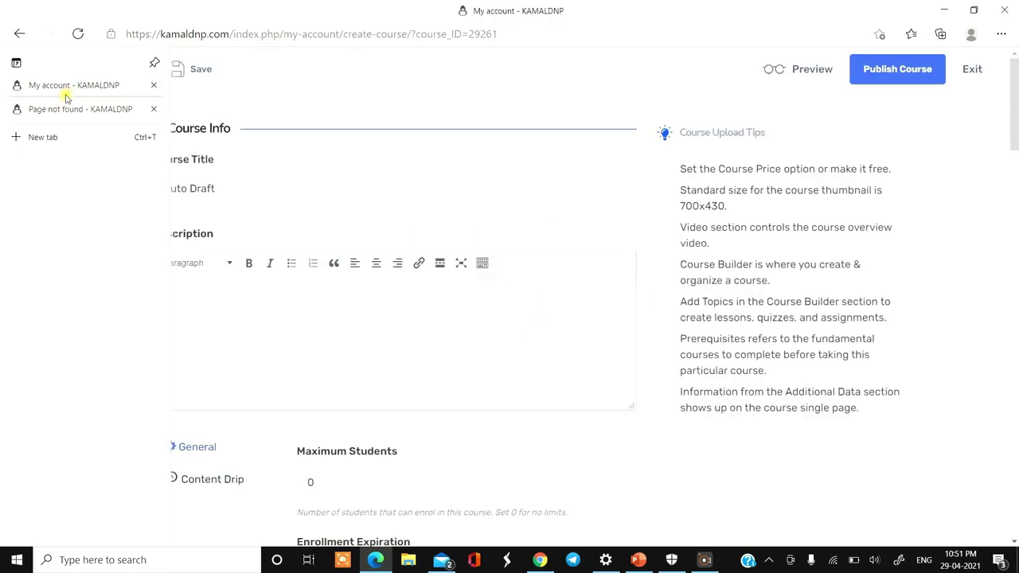
pyautogui.click(229, 364)
# Enter the description 'sadfdas' and set the course category to Business Studies
pyautogui.write('sadfdas')
pyautogui.scroll(-5, 327, 398)
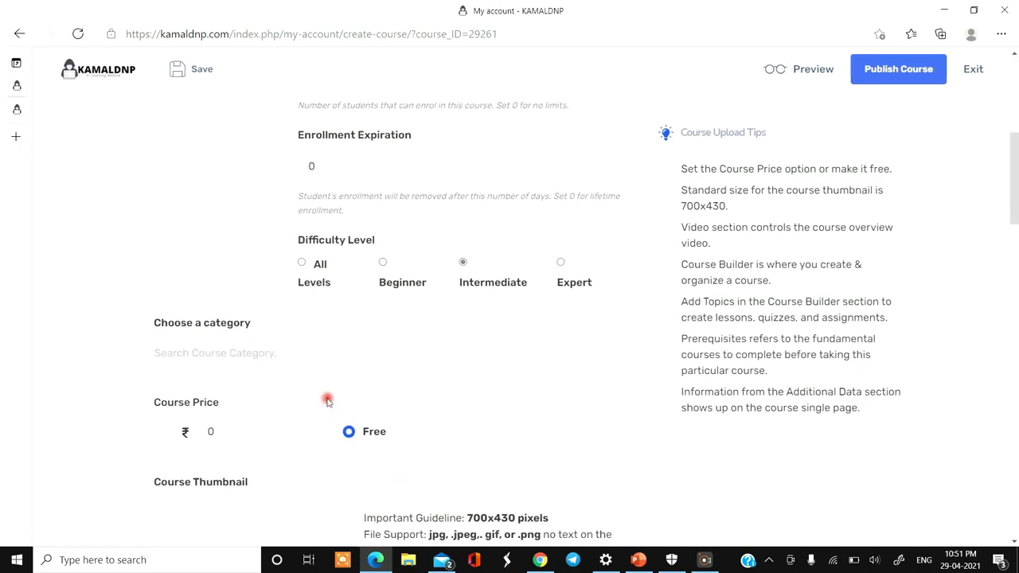
pyautogui.click(291, 348)
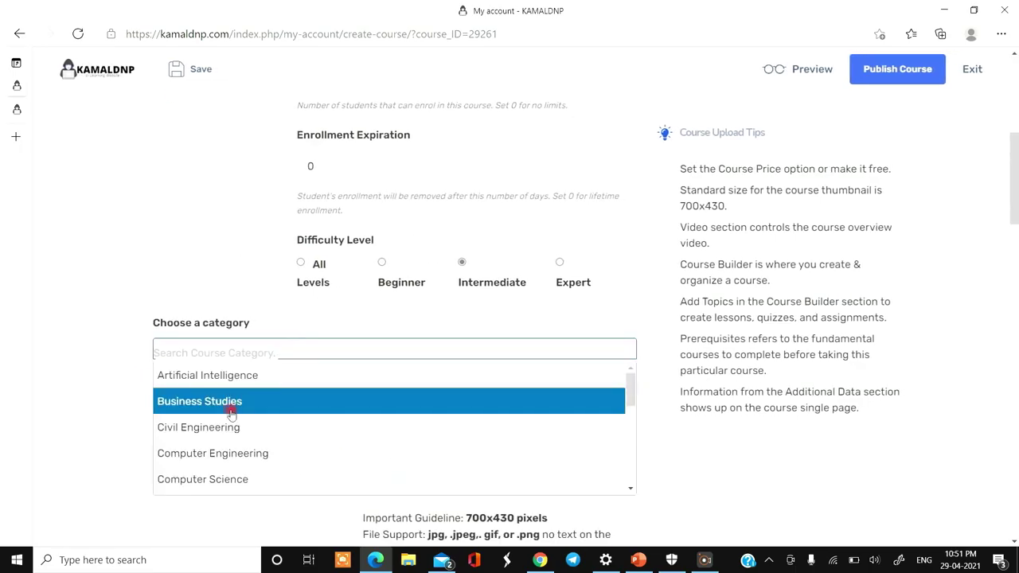
pyautogui.click(230, 402)
pyautogui.scroll(-5, 341, 369)
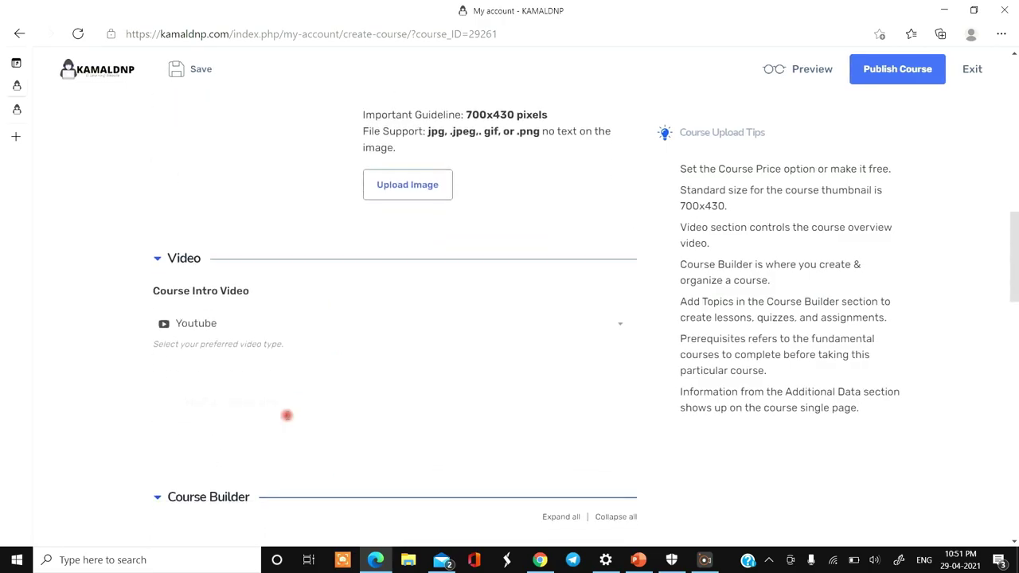
pyautogui.scroll(-5, 287, 414)
pyautogui.scroll(-5, 287, 414)
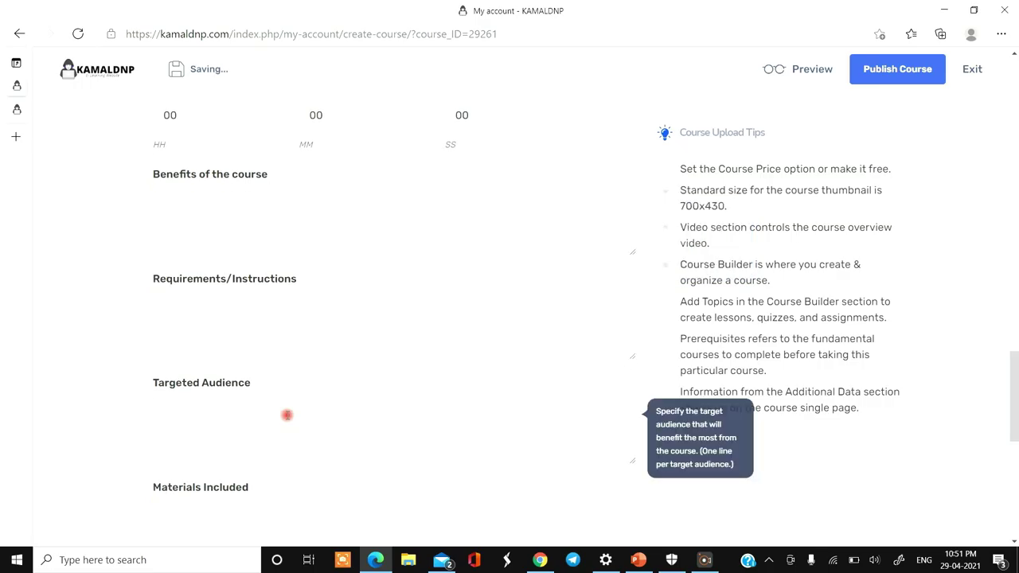
pyautogui.scroll(8, 286, 414)
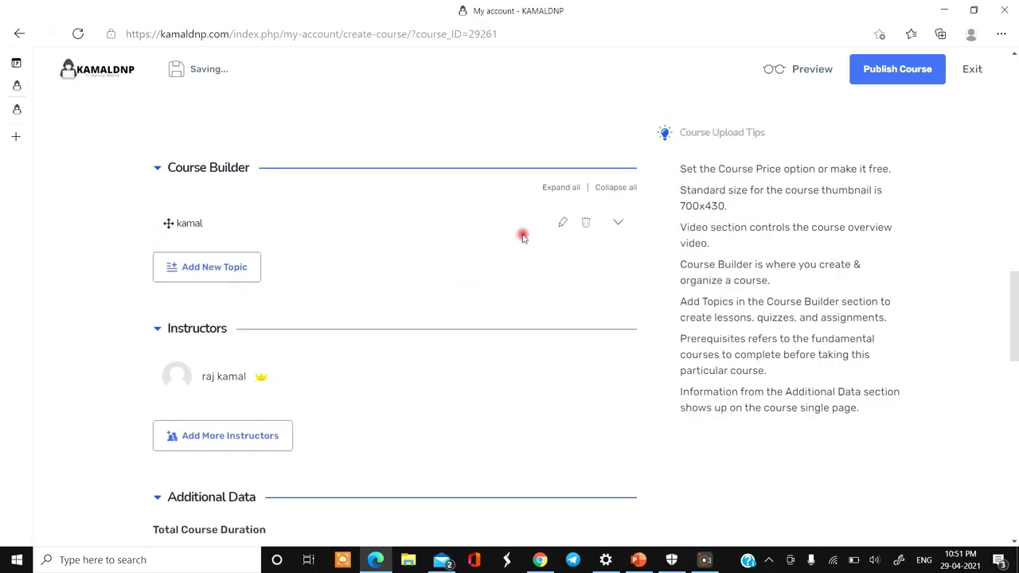
# Publish the course and preview its public page showing Business Studies, the kamal topic and Free price
pyautogui.click(897, 72)
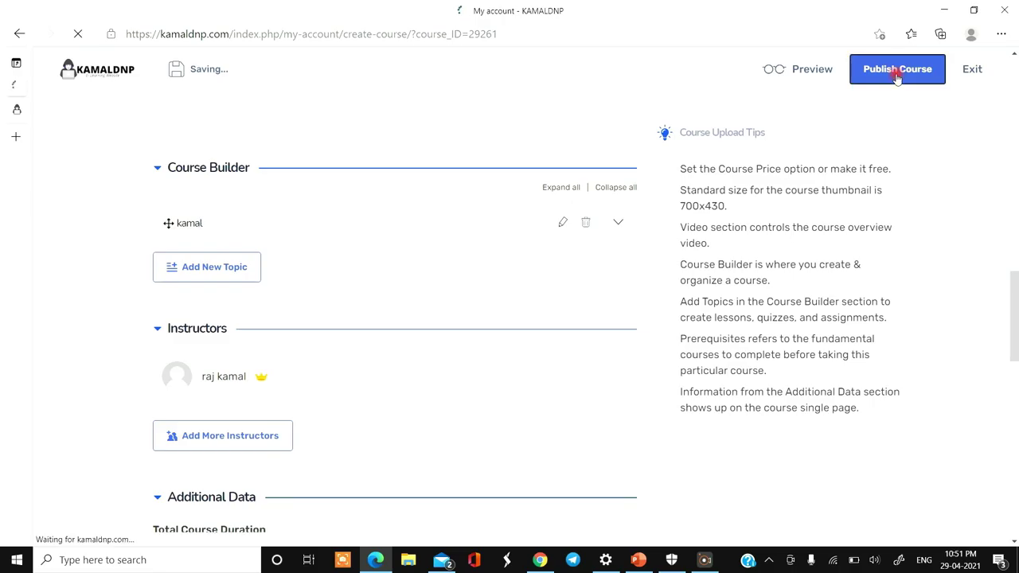
pyautogui.click(807, 72)
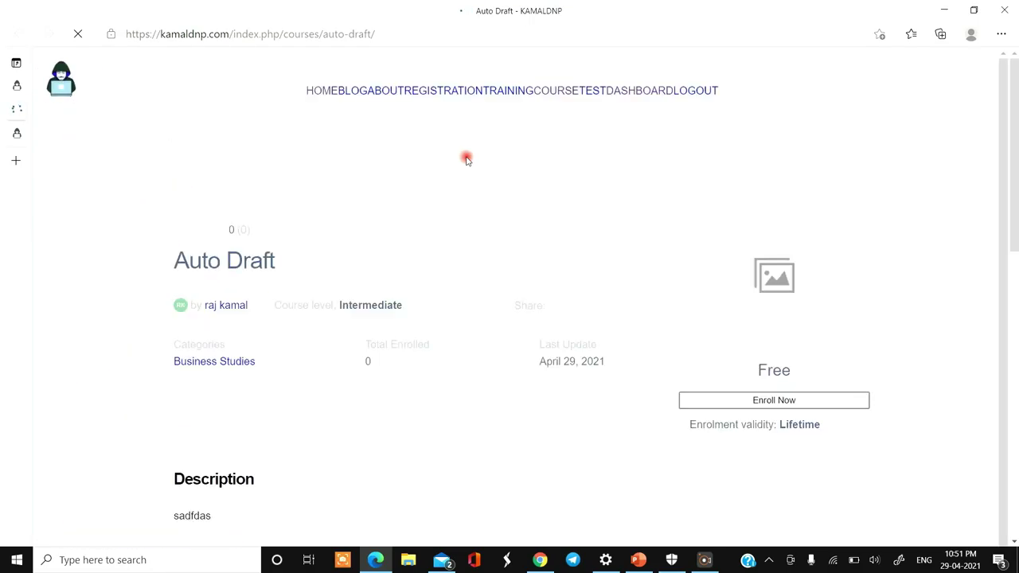
pyautogui.scroll(-3, 295, 270)
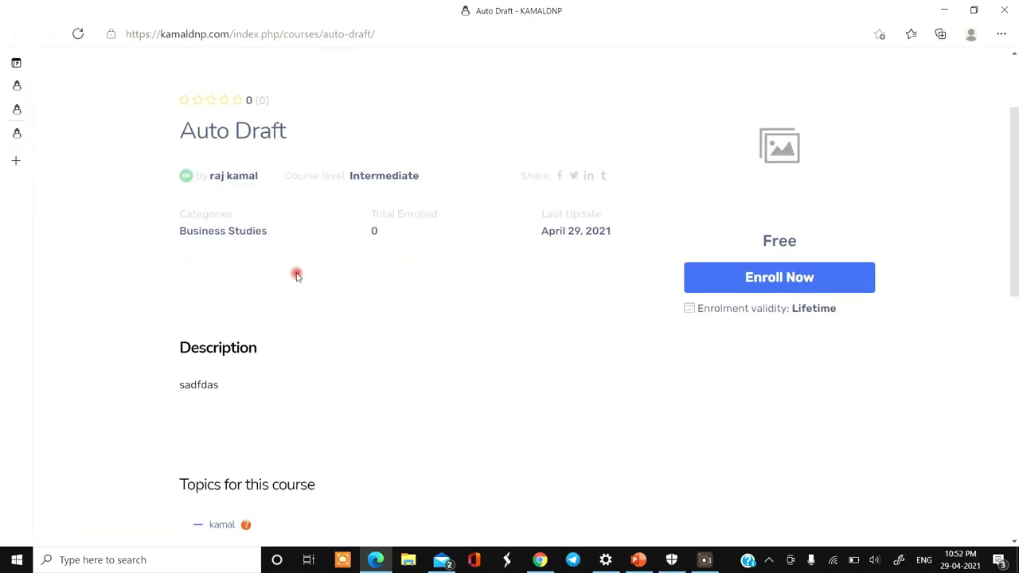
pyautogui.scroll(-3, 295, 273)
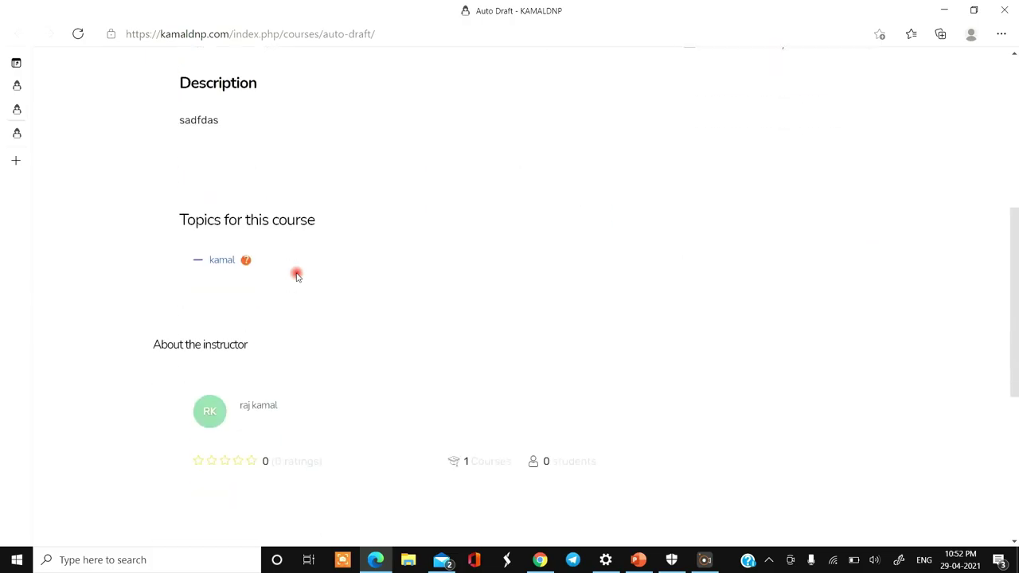
pyautogui.scroll(2, 310, 231)
pyautogui.press('super+Tab')
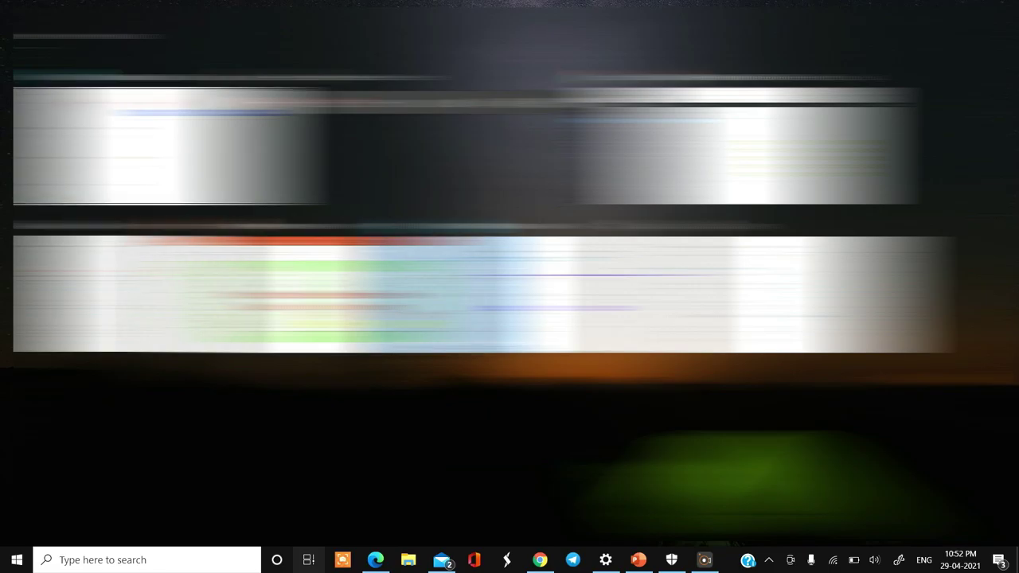
# Return to the Auto Draft course page and view it from the site header, showing Intermediate level and Lifetime validity
pyautogui.click(417, 231)
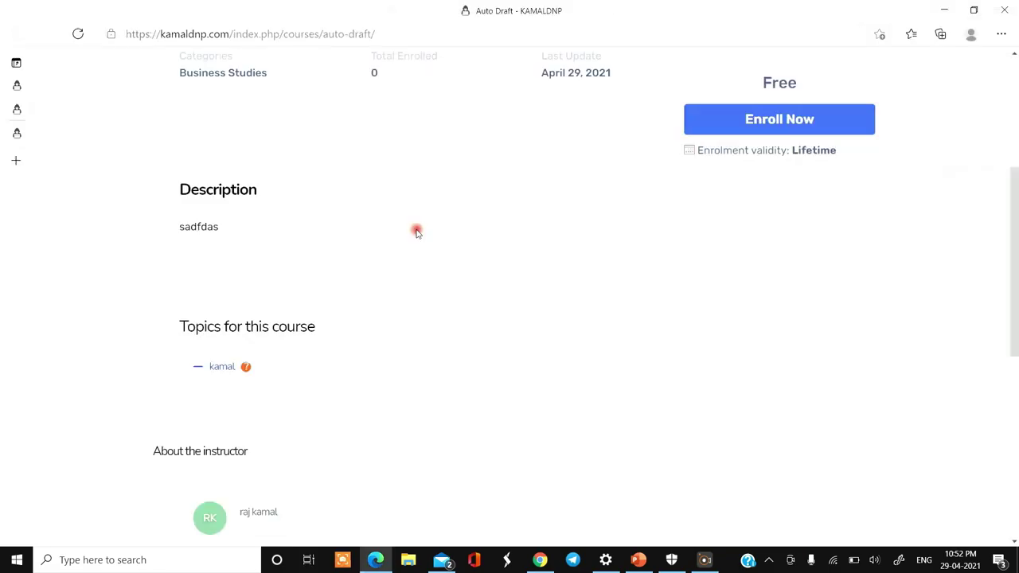
pyautogui.scroll(-2, 600, 342)
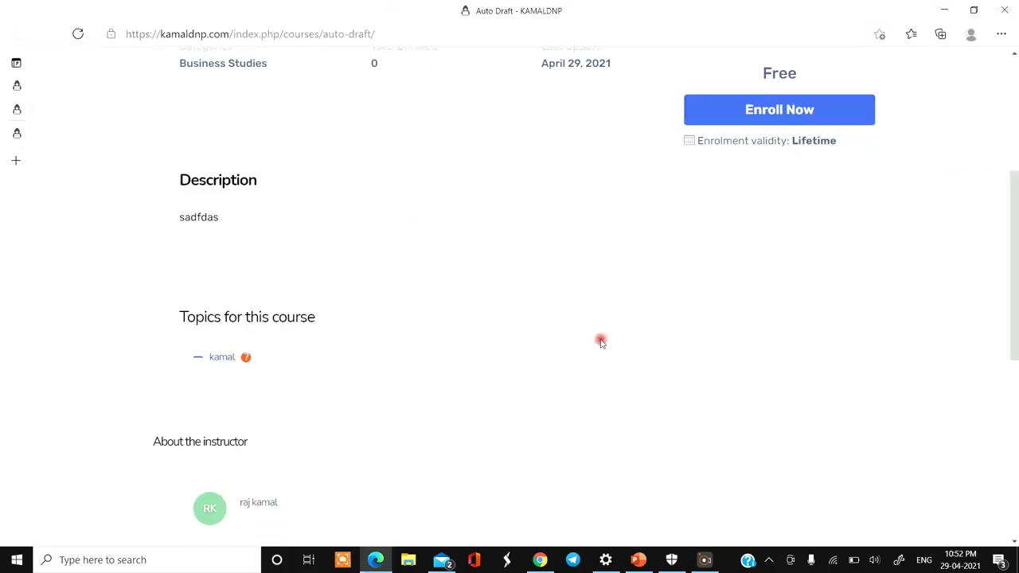
pyautogui.scroll(5, 601, 341)
pyautogui.scroll(1, 601, 342)
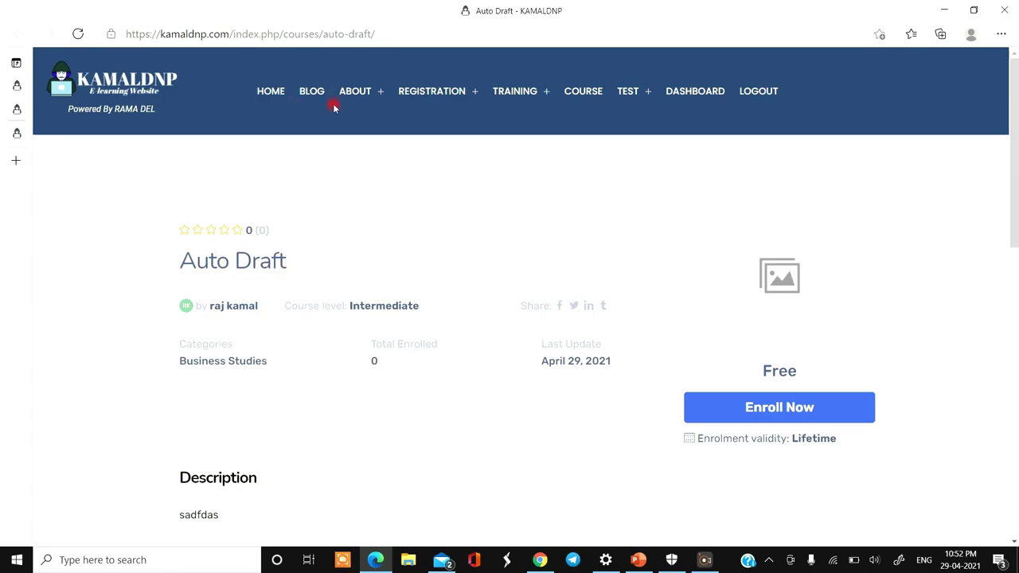
pyautogui.moveTo(353, 91)
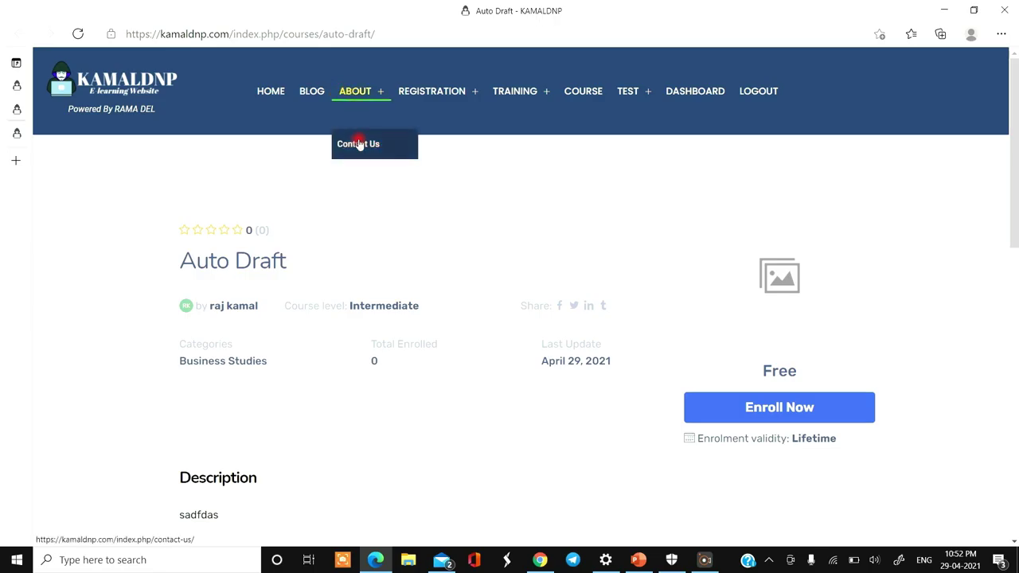